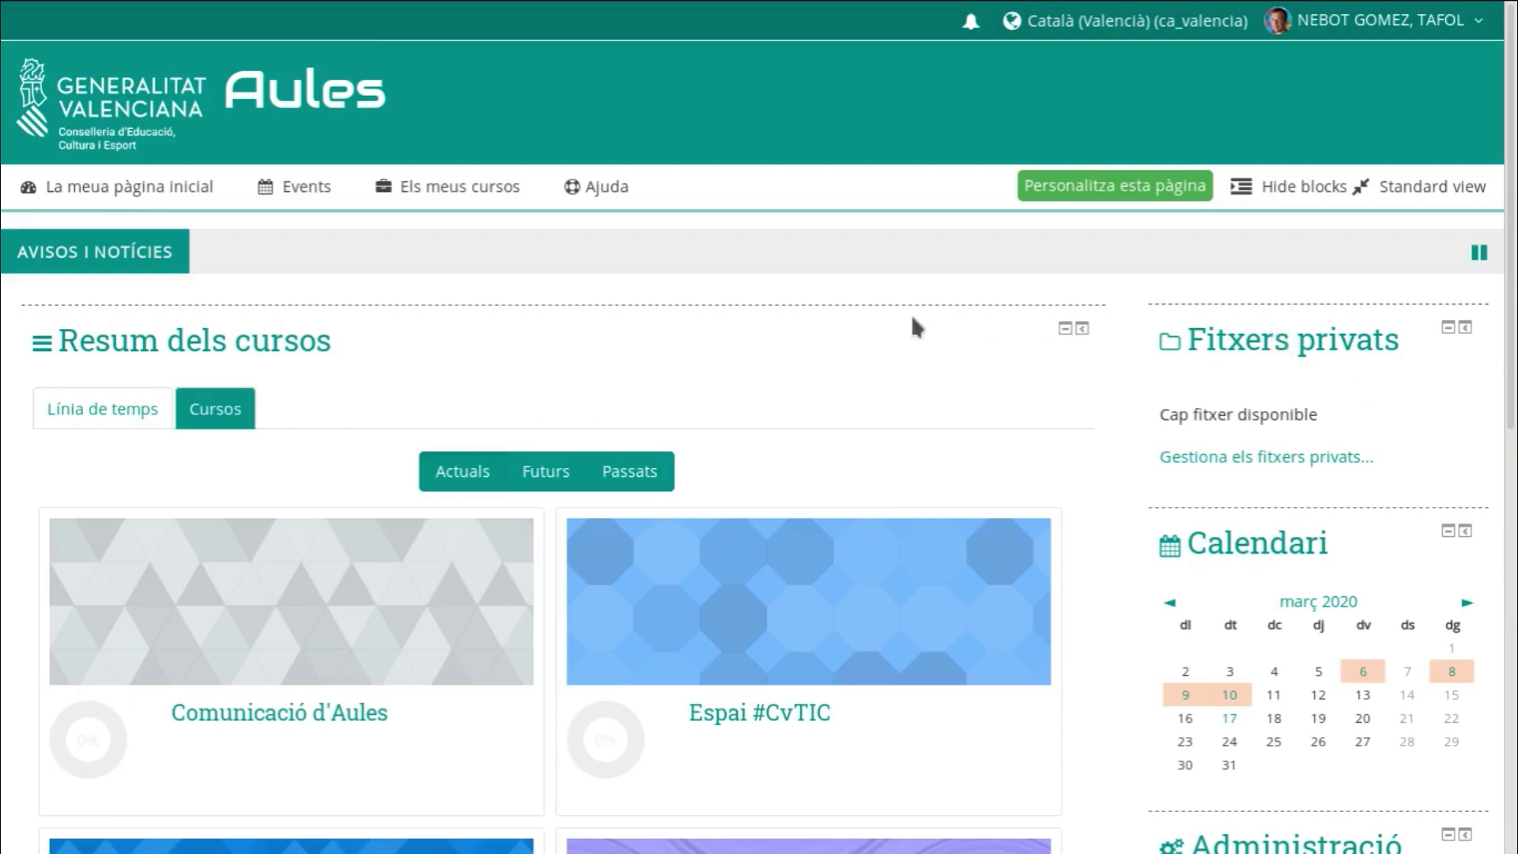
View the Aules login page in the other browser tab and return to the personal home page
mouse_move(238, 9)
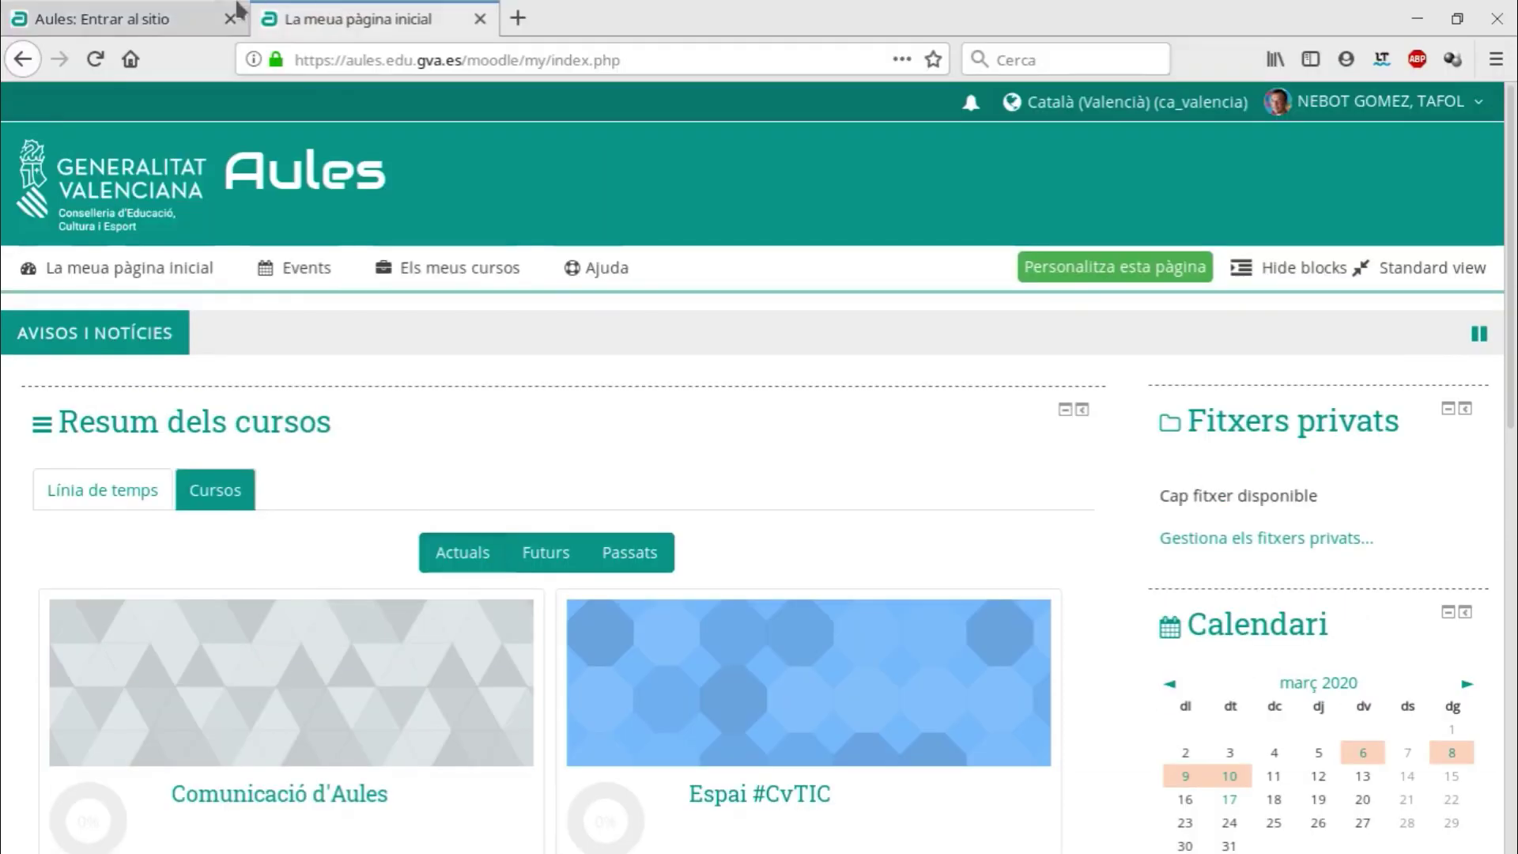
left_click(126, 11)
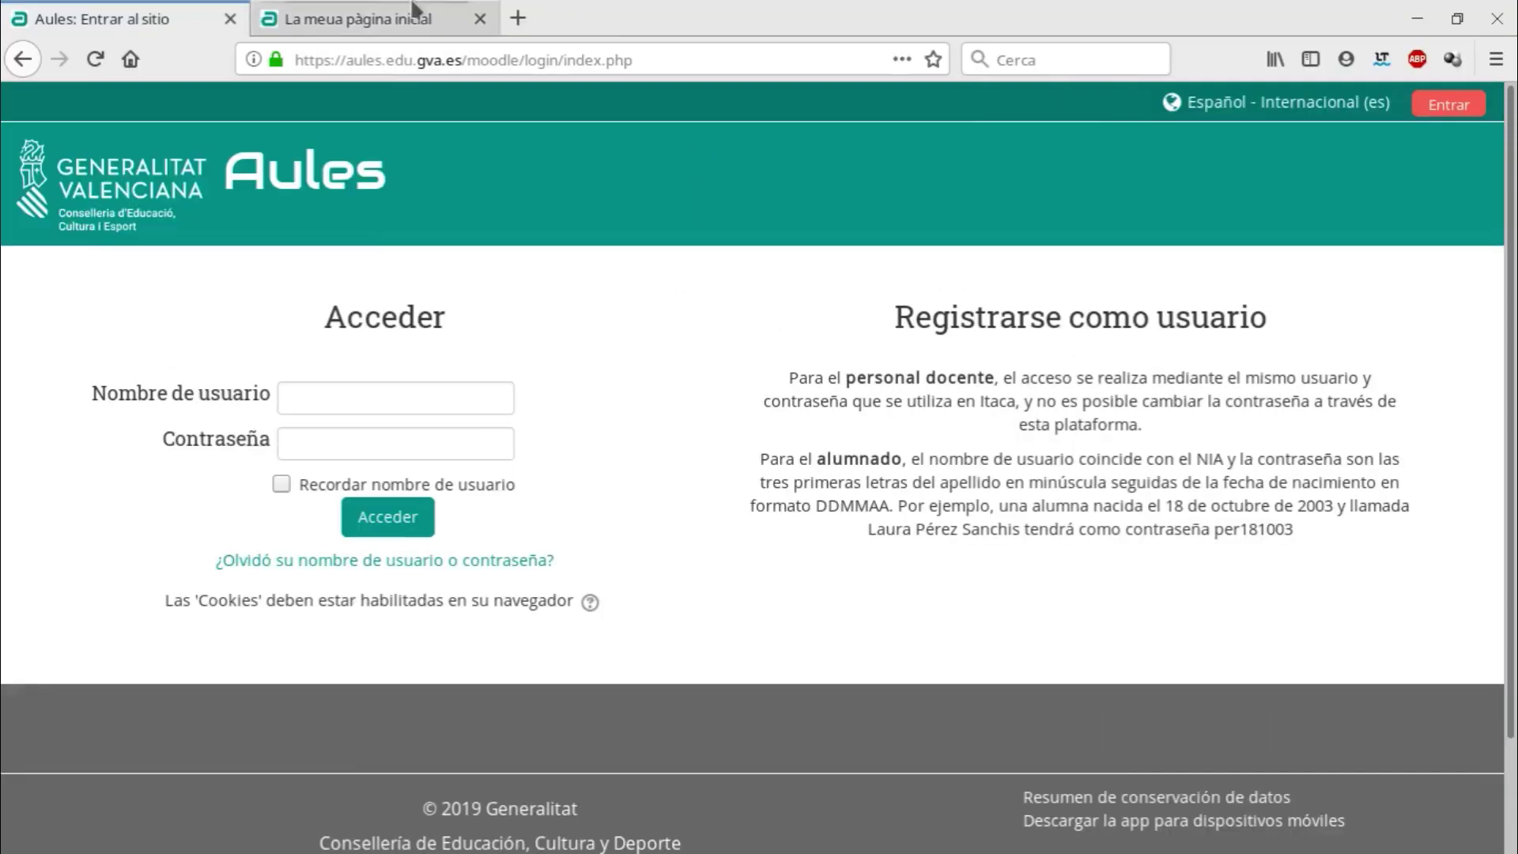
left_click(412, 8)
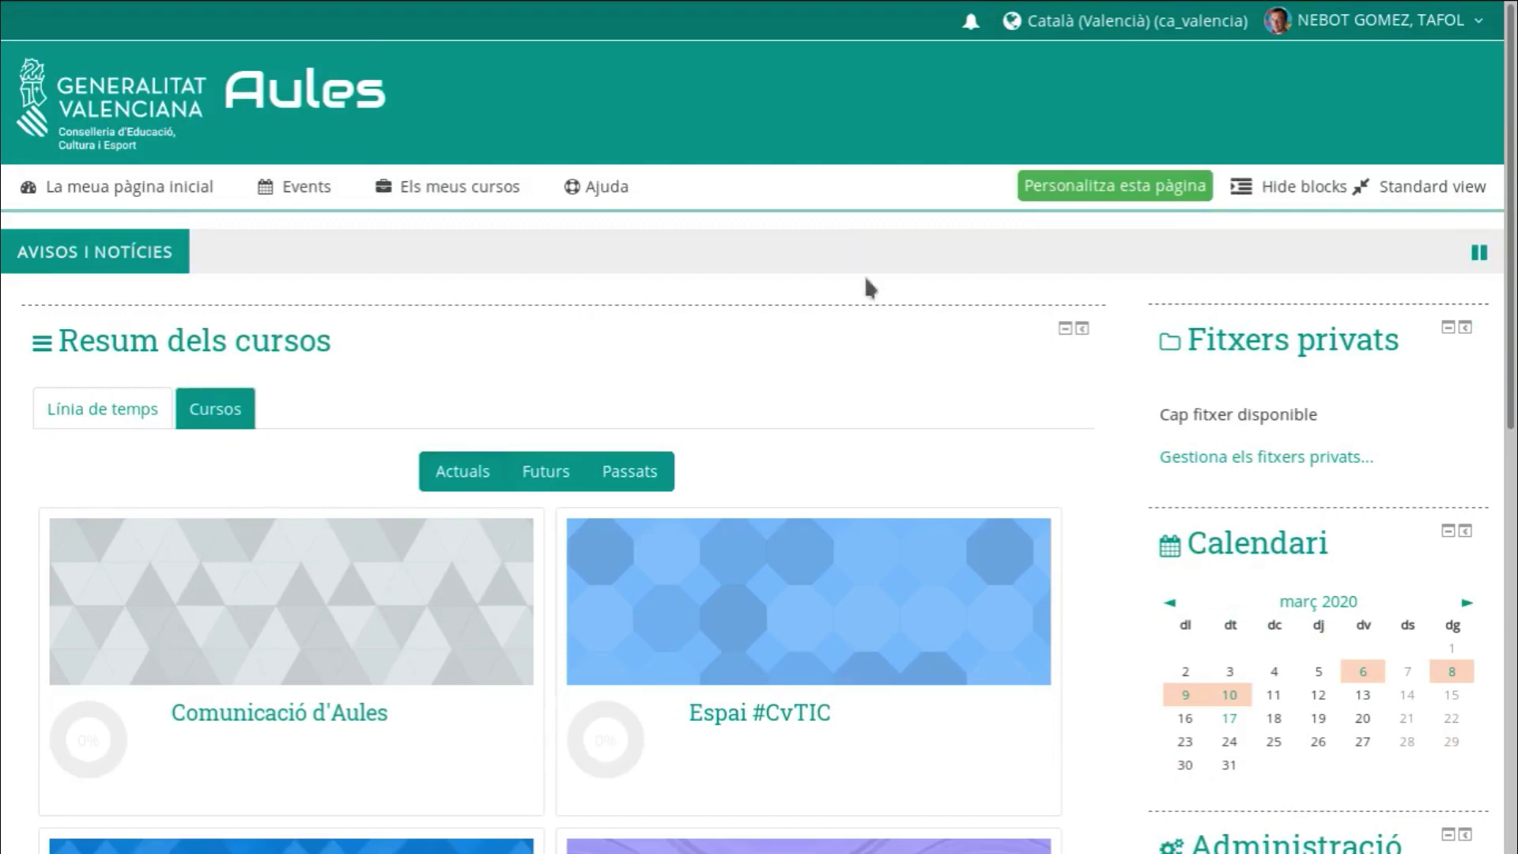
Look over the available interface languages and the options in the user account menu, closing both
left_click(1119, 21)
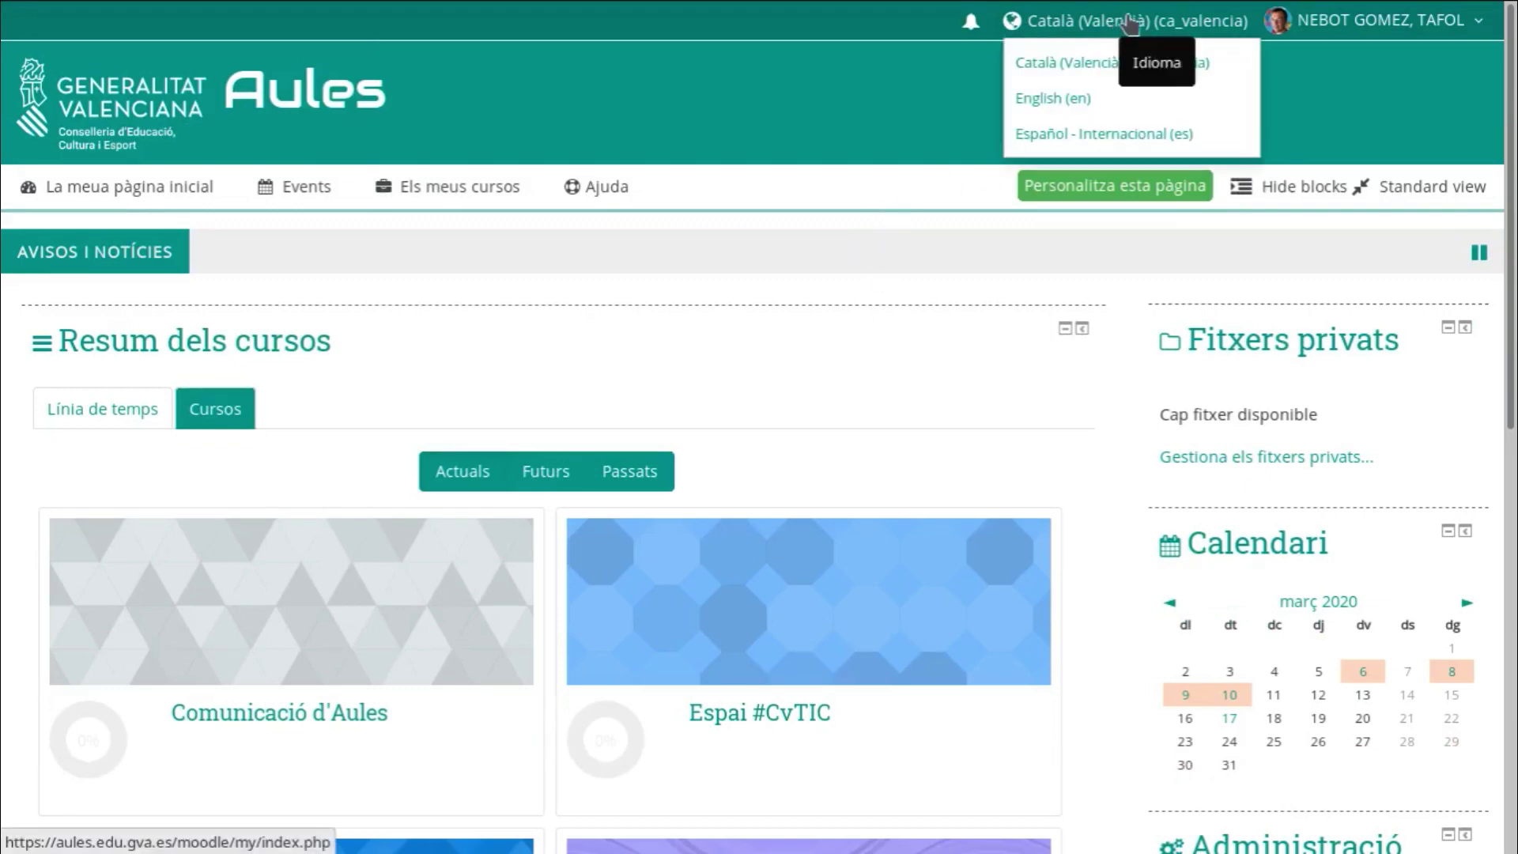
left_click(1325, 21)
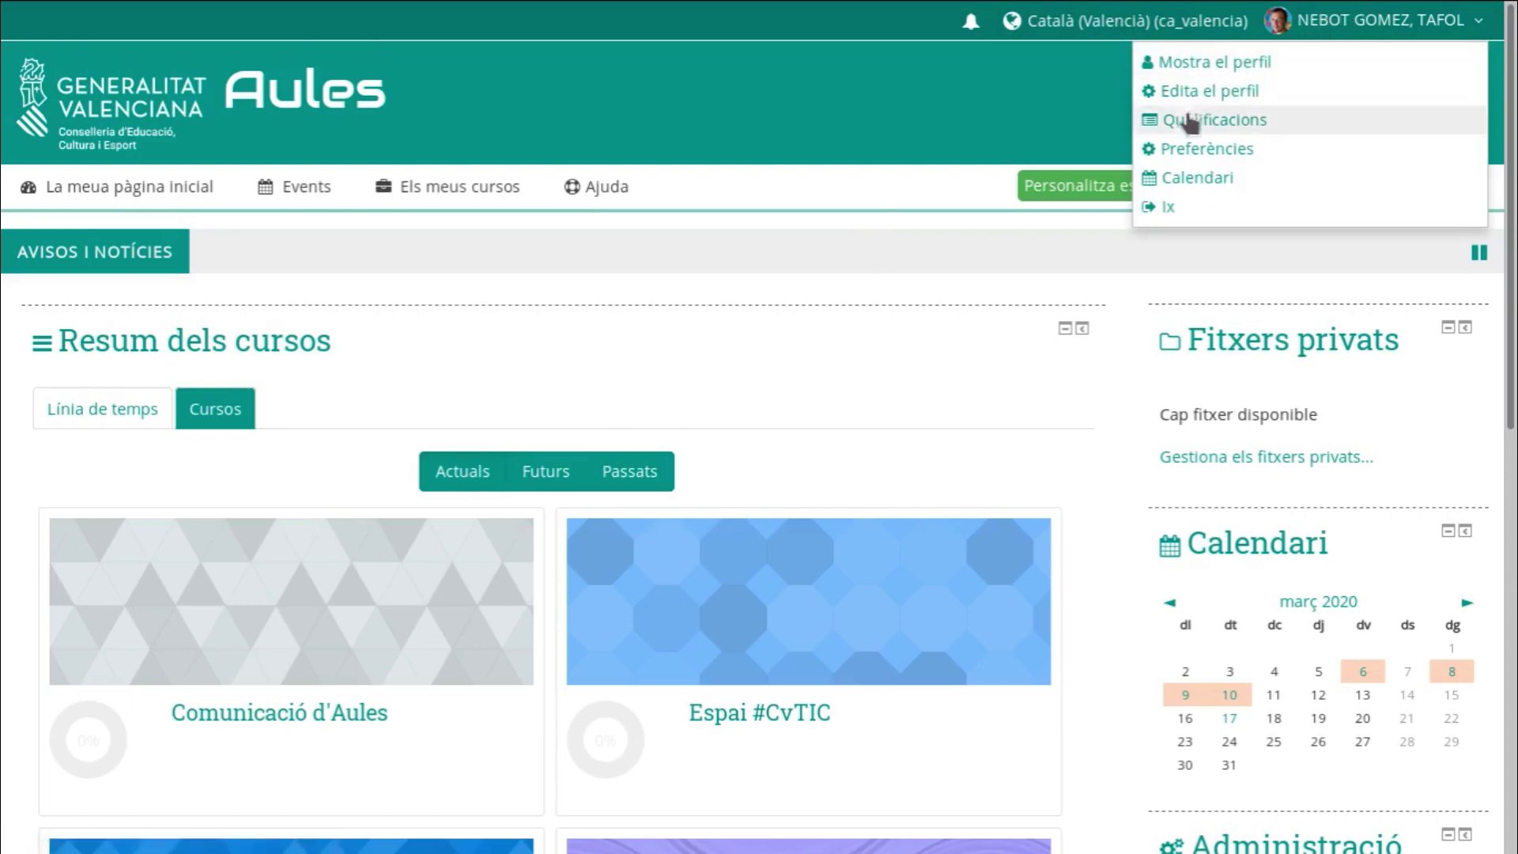
left_click(961, 315)
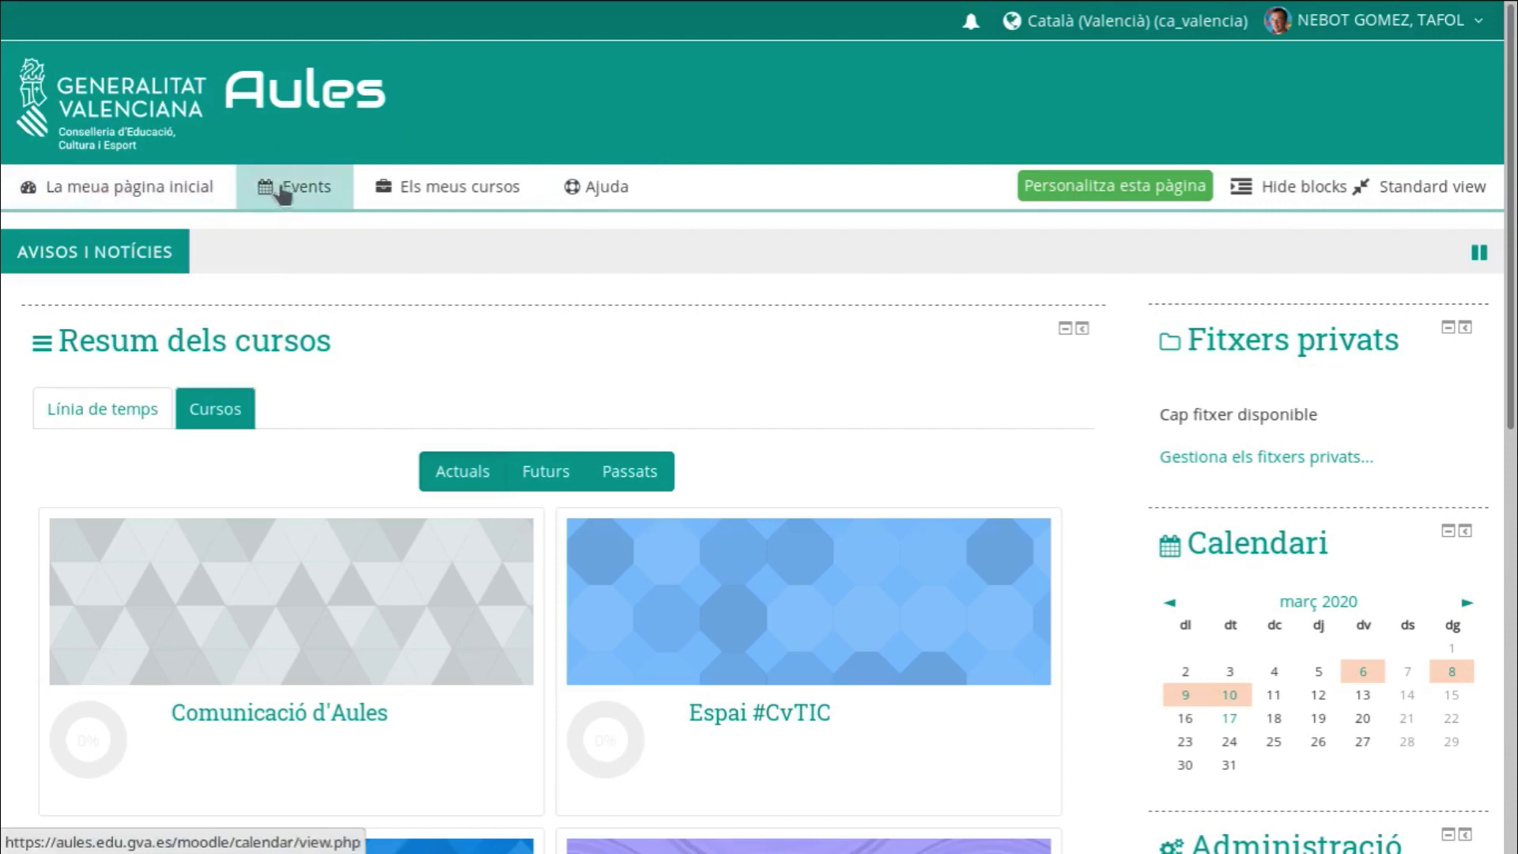
mouse_move(451, 194)
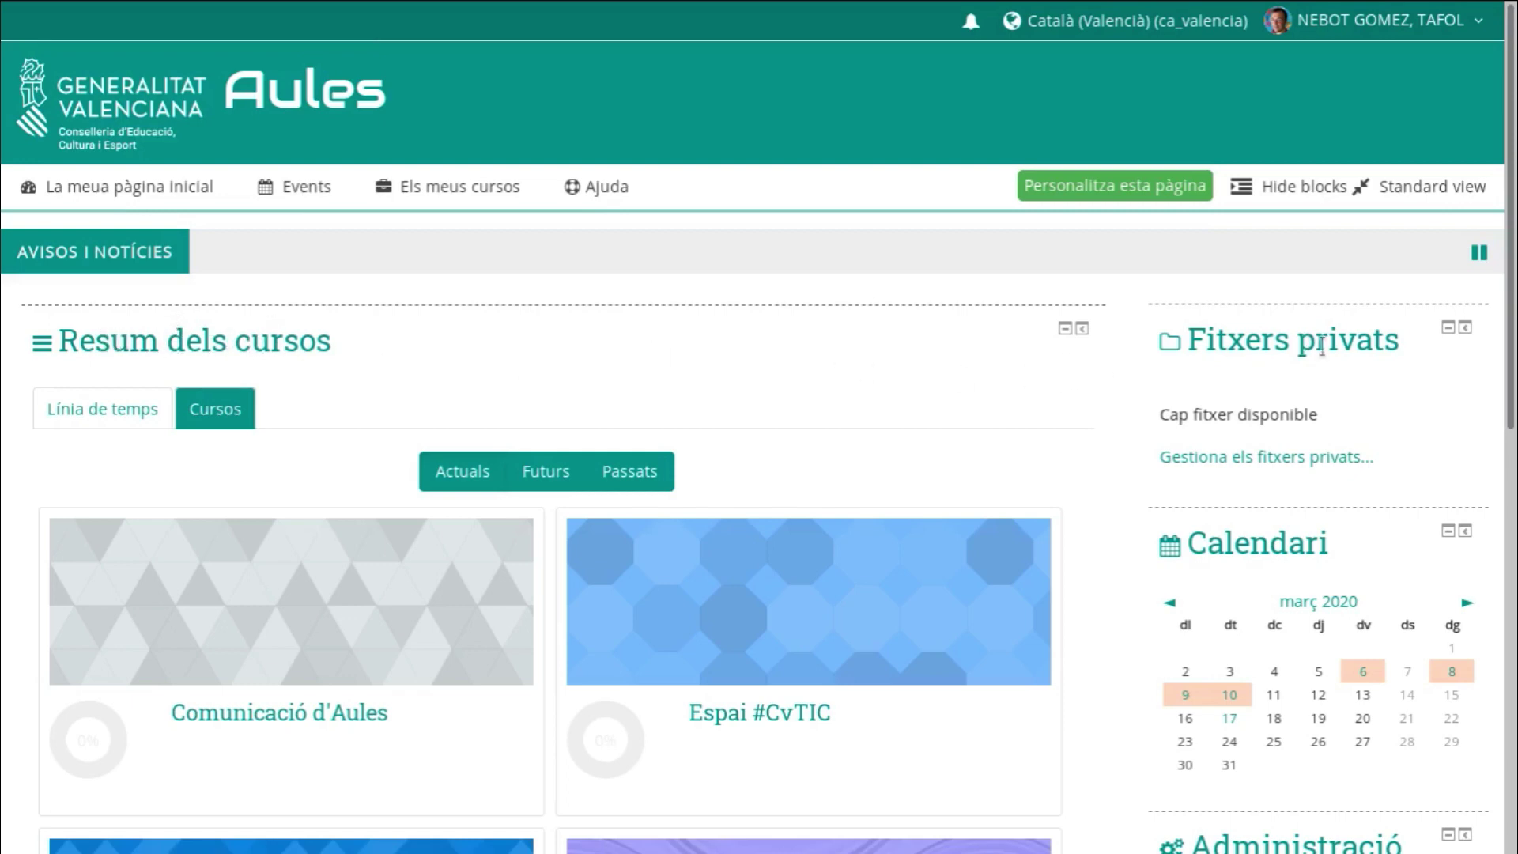
Collapse and re-expand the Fitxers privats and Calendari blocks
scroll(1377, 461, "down", 3)
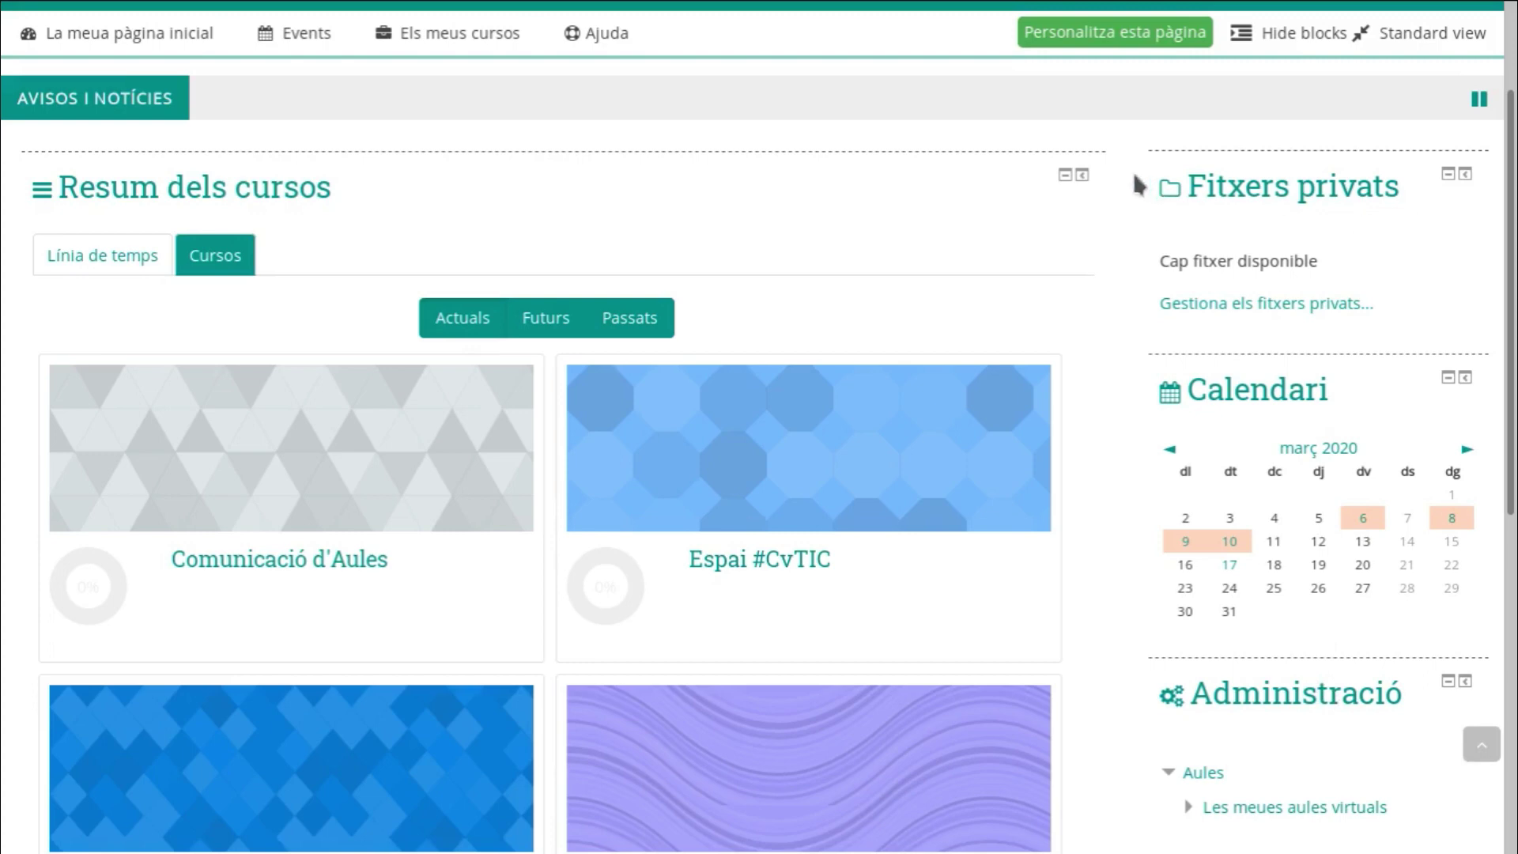
left_click(1448, 177)
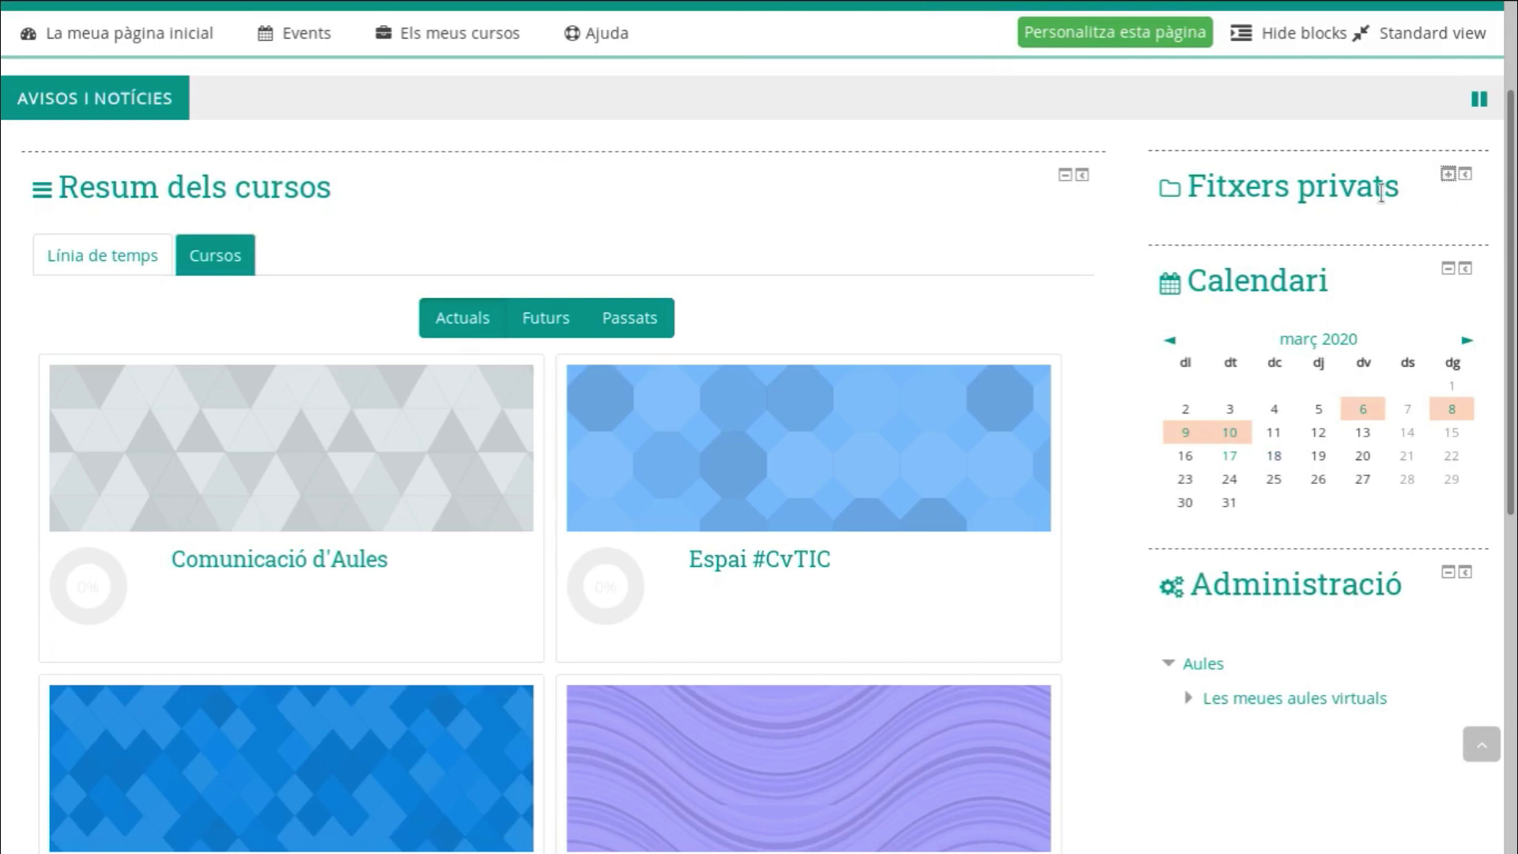
left_click(1448, 175)
left_click(1448, 175)
left_click(1448, 269)
left_click(1448, 269)
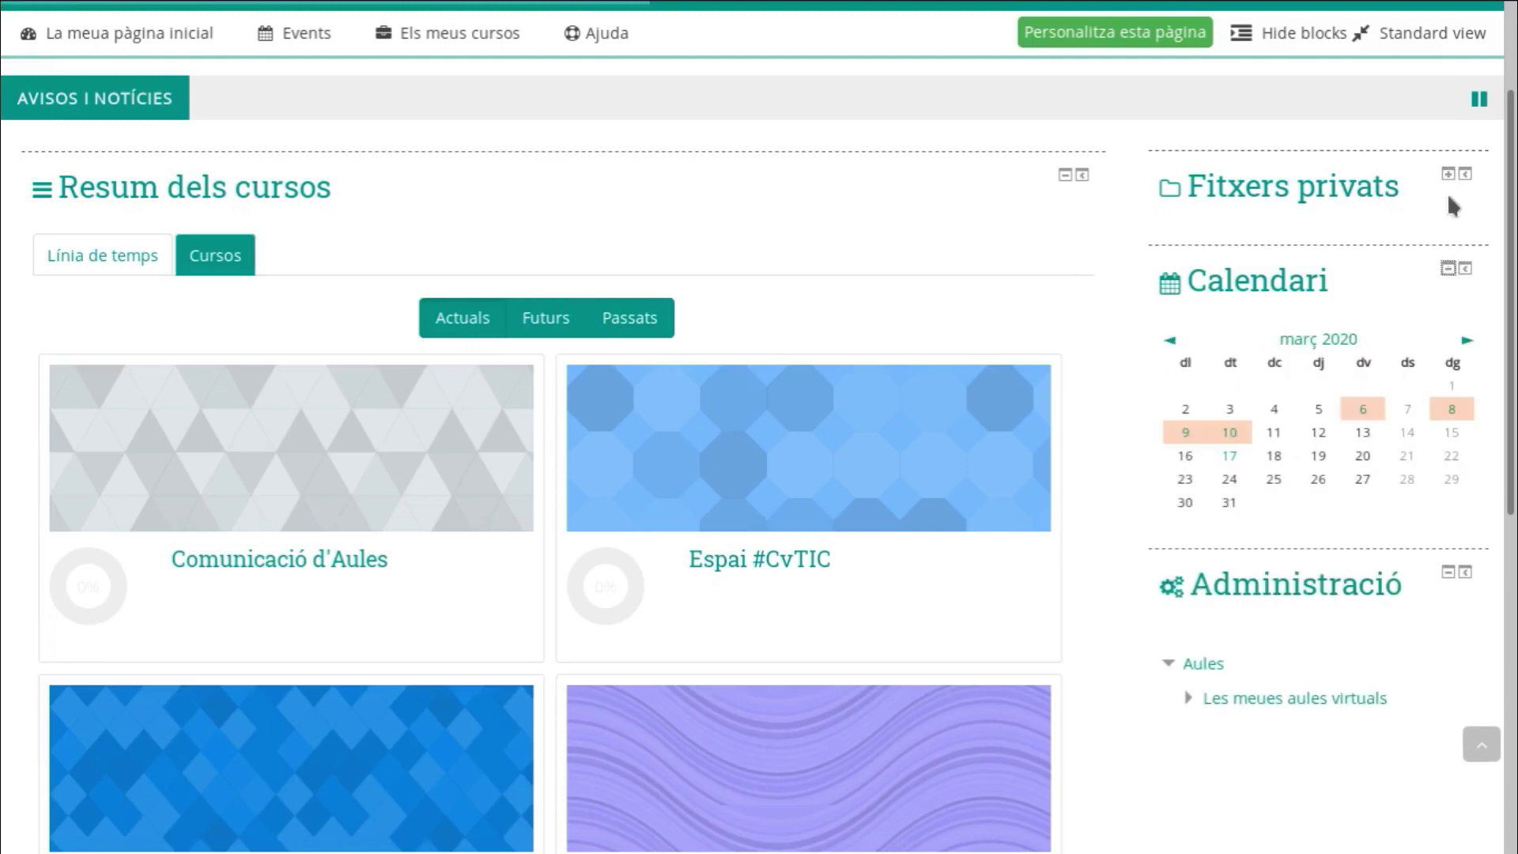
left_click(1448, 175)
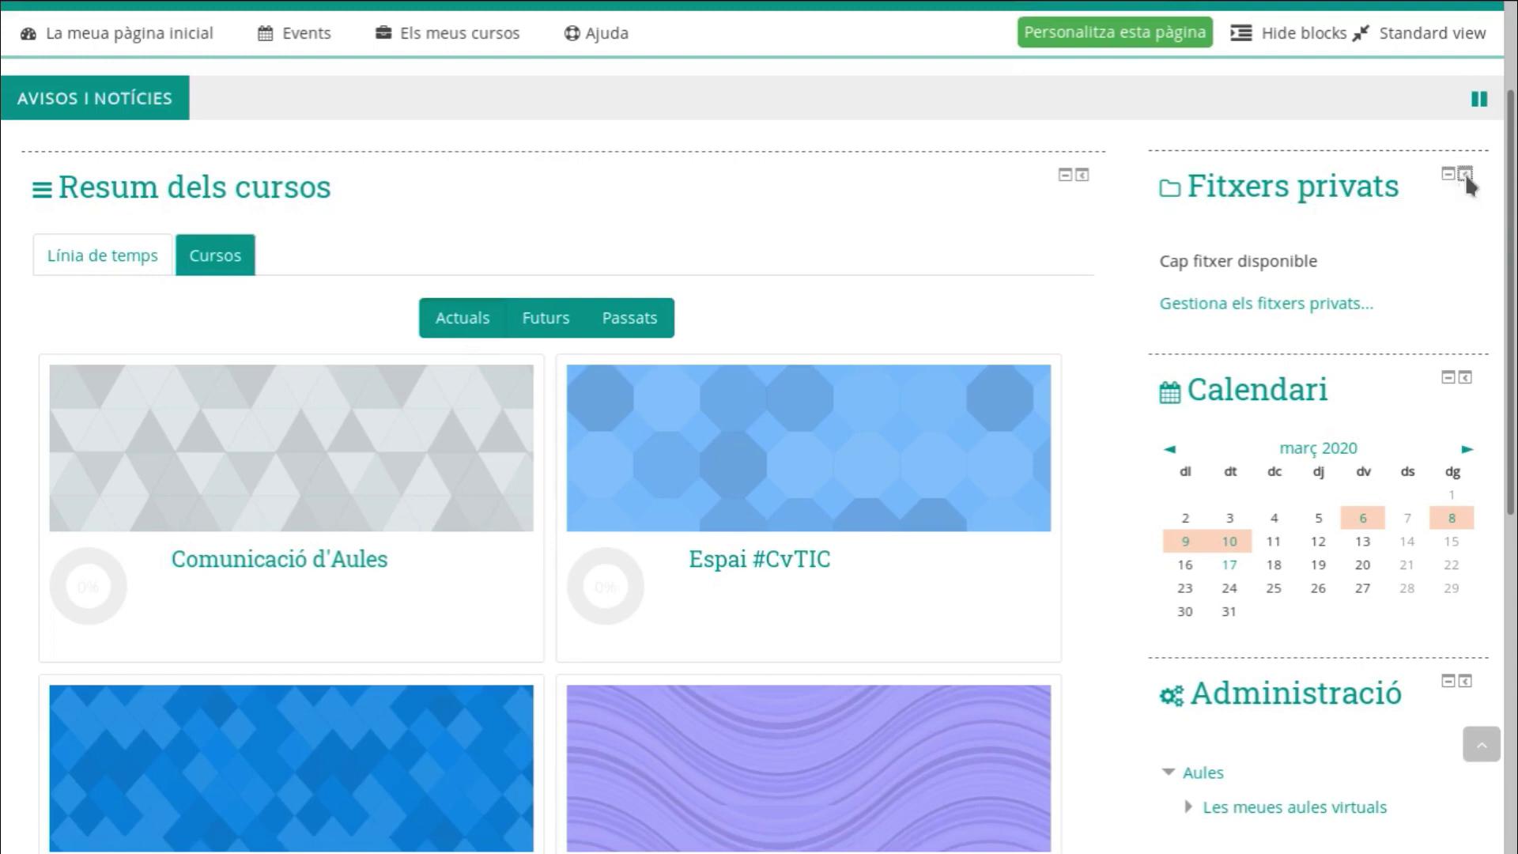
Dock the Fitxers privats and Calendari blocks at the page edge and restore both to their original column
left_click(1465, 175)
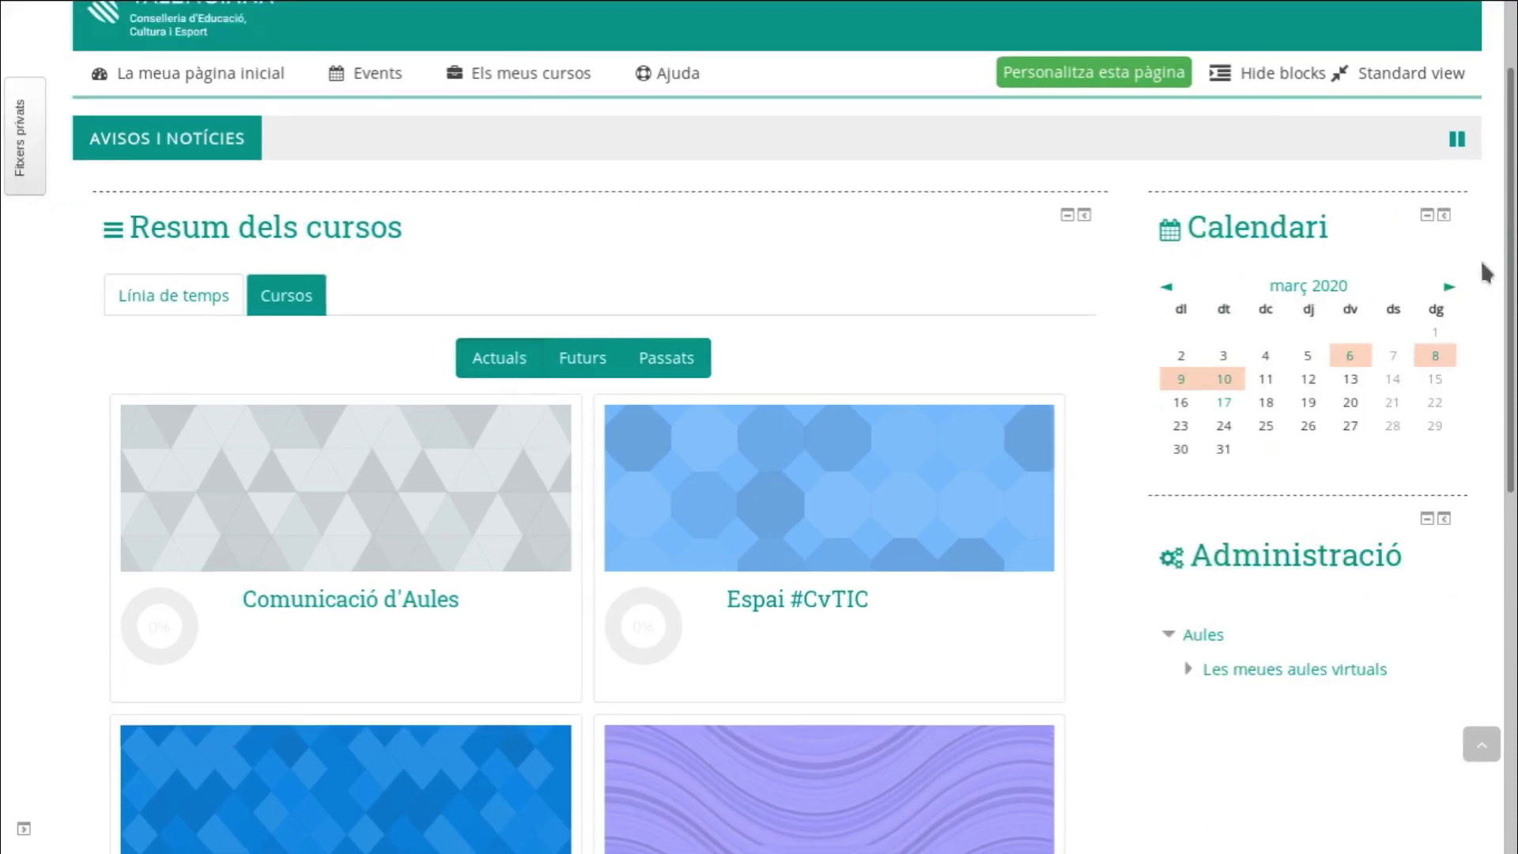
left_click(1444, 216)
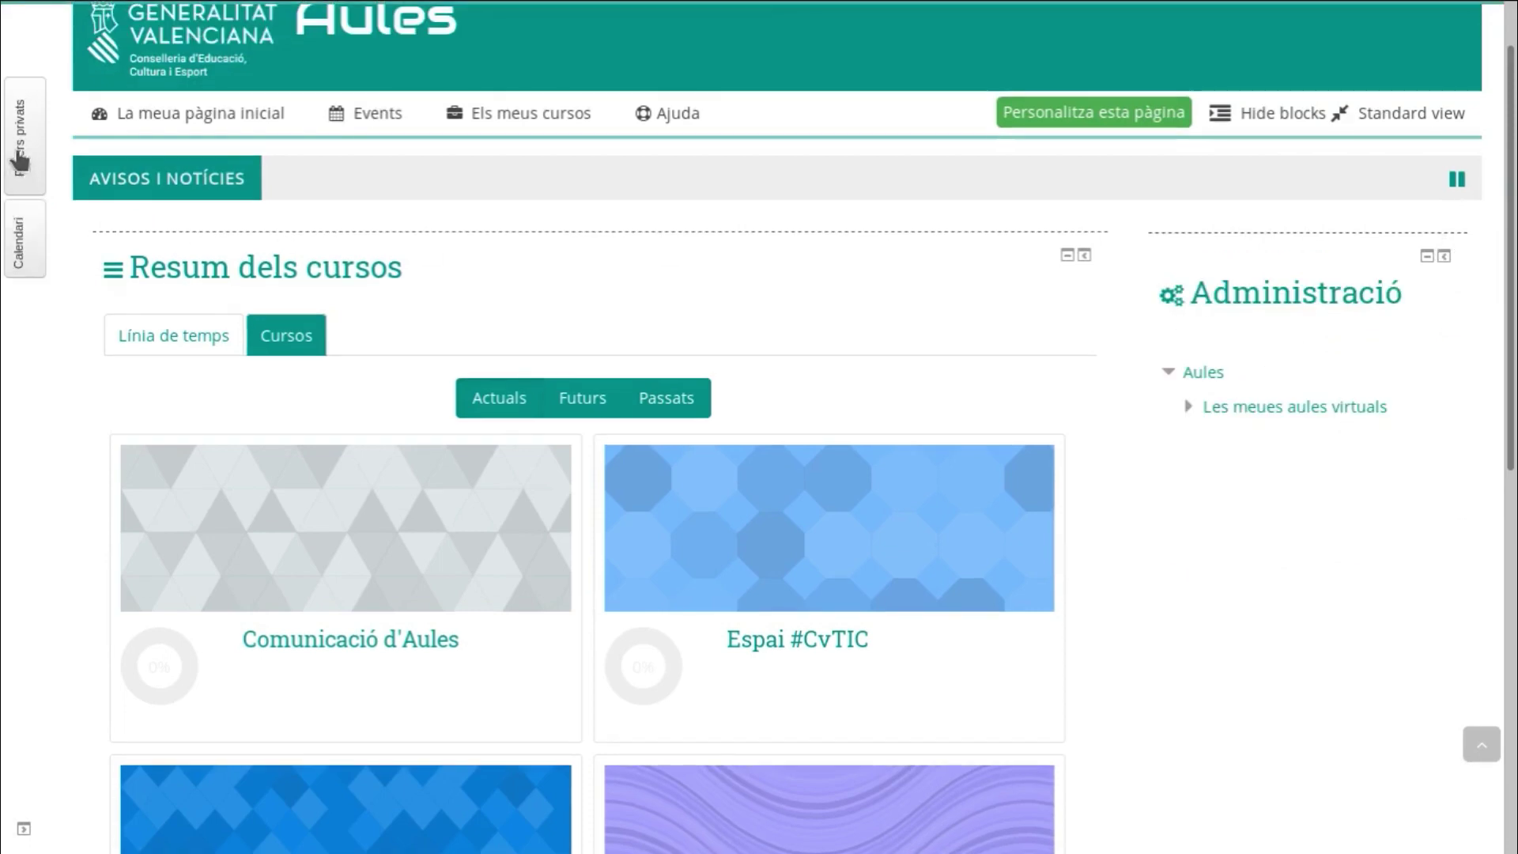
mouse_move(31, 182)
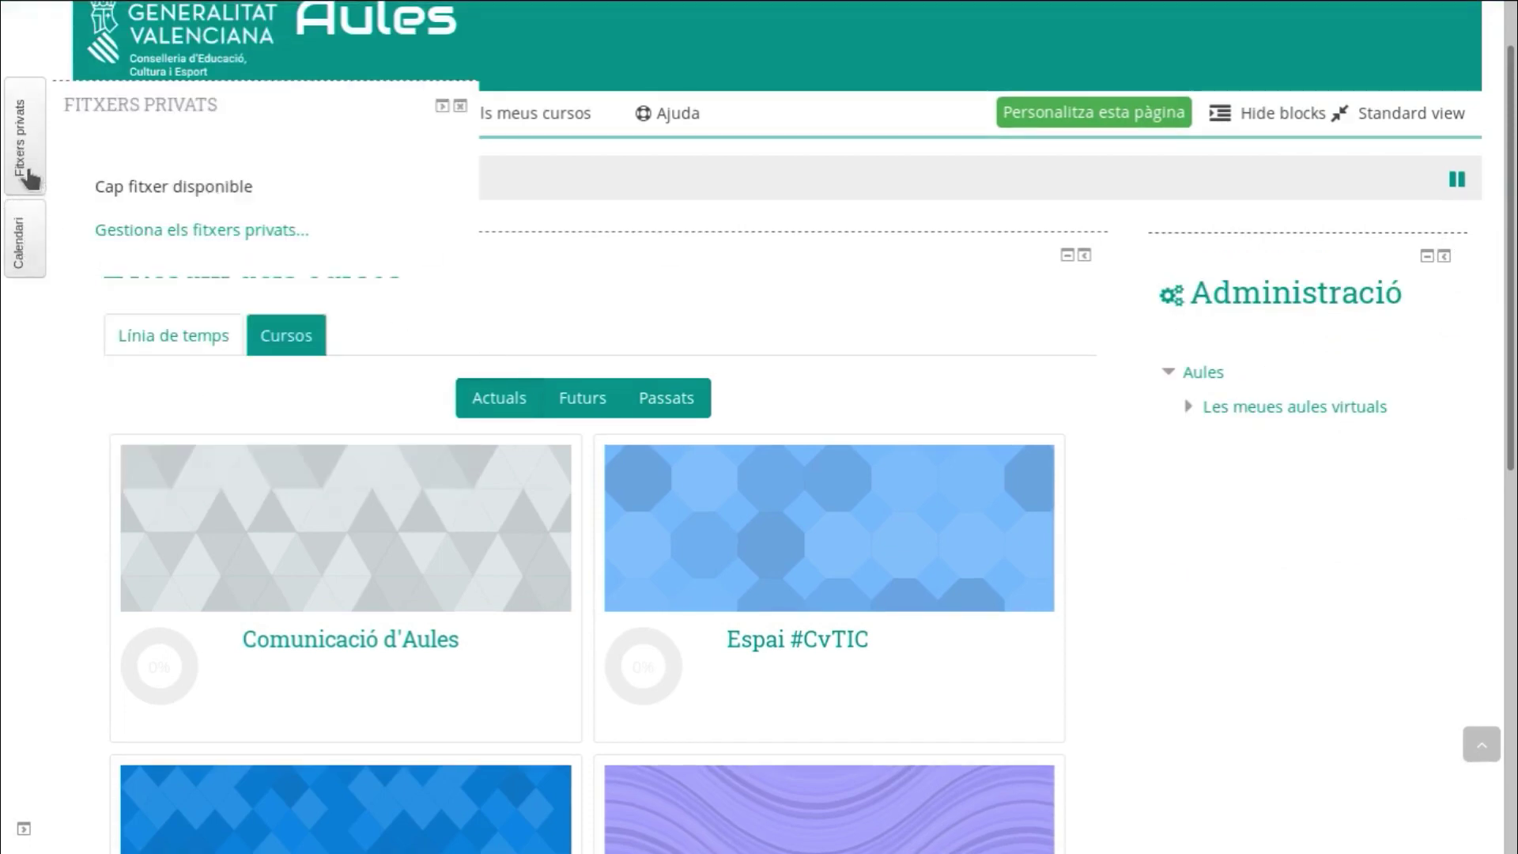
left_click(443, 106)
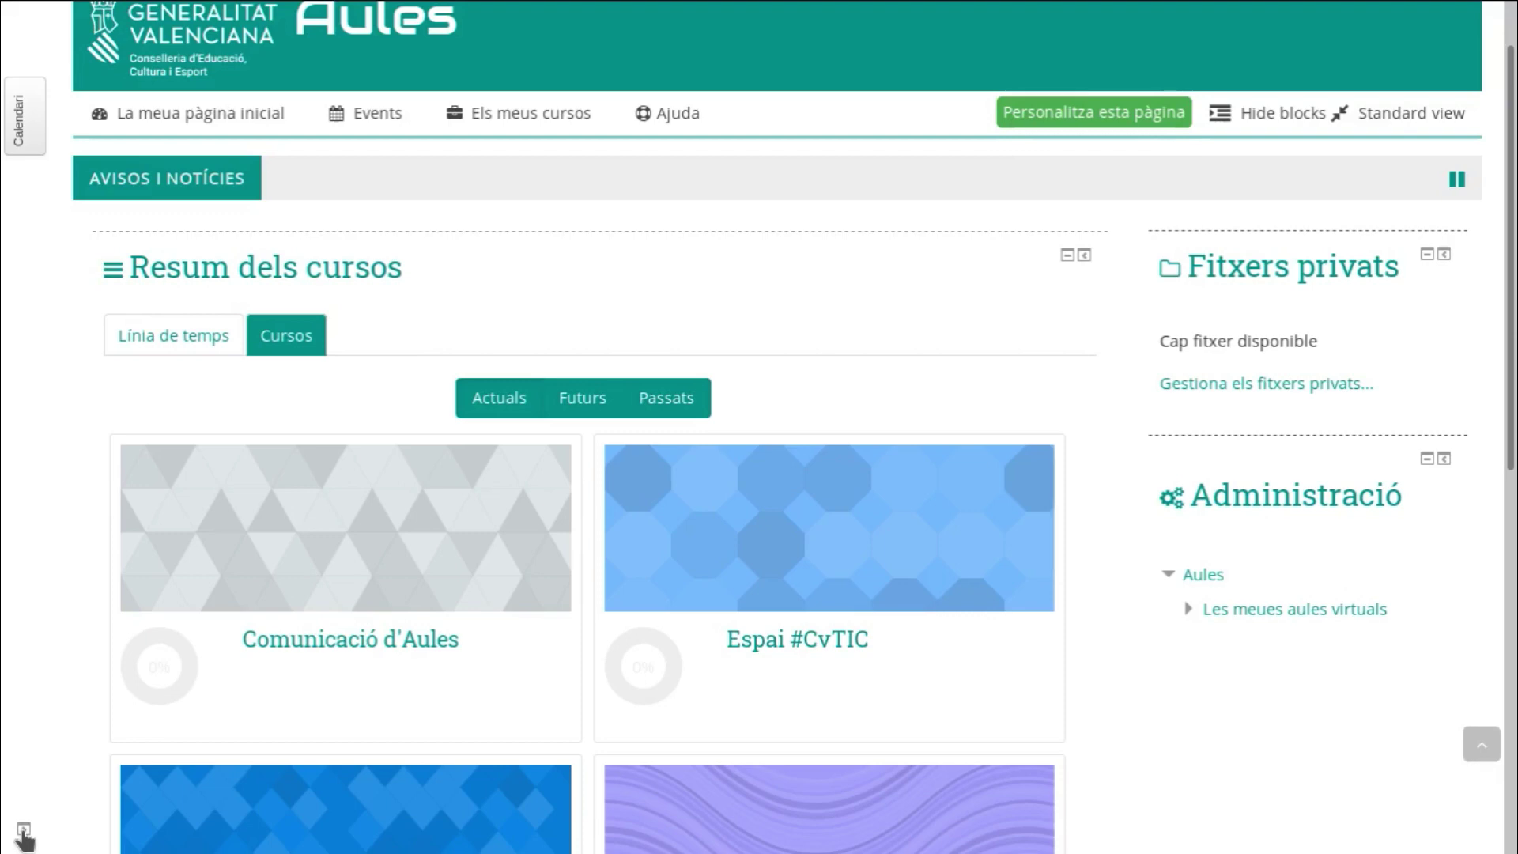
left_click(24, 832)
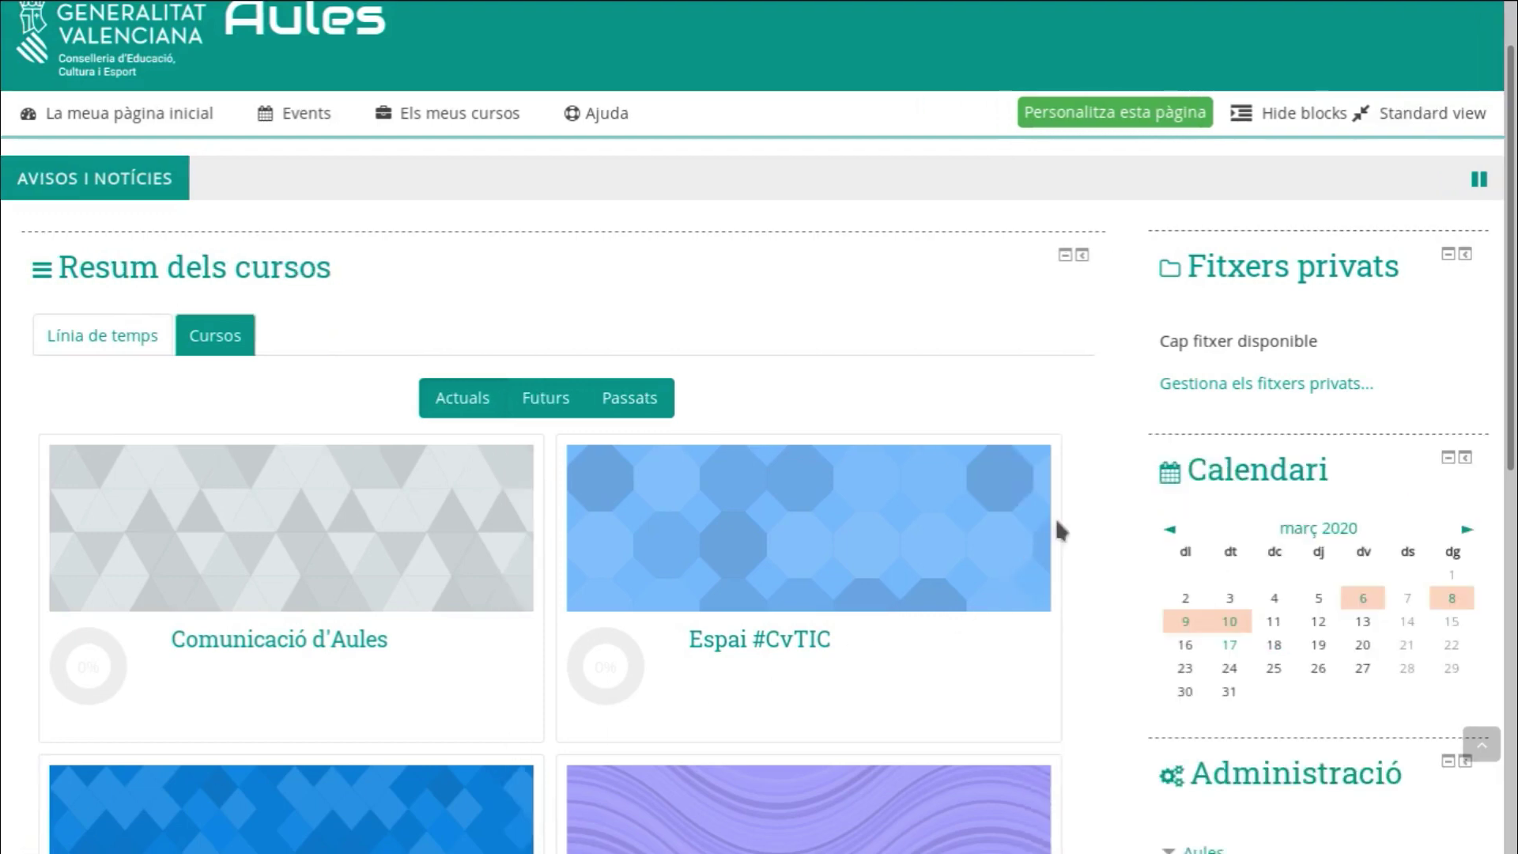
Enable customization of the home page and add a Cursos block
left_click(1115, 119)
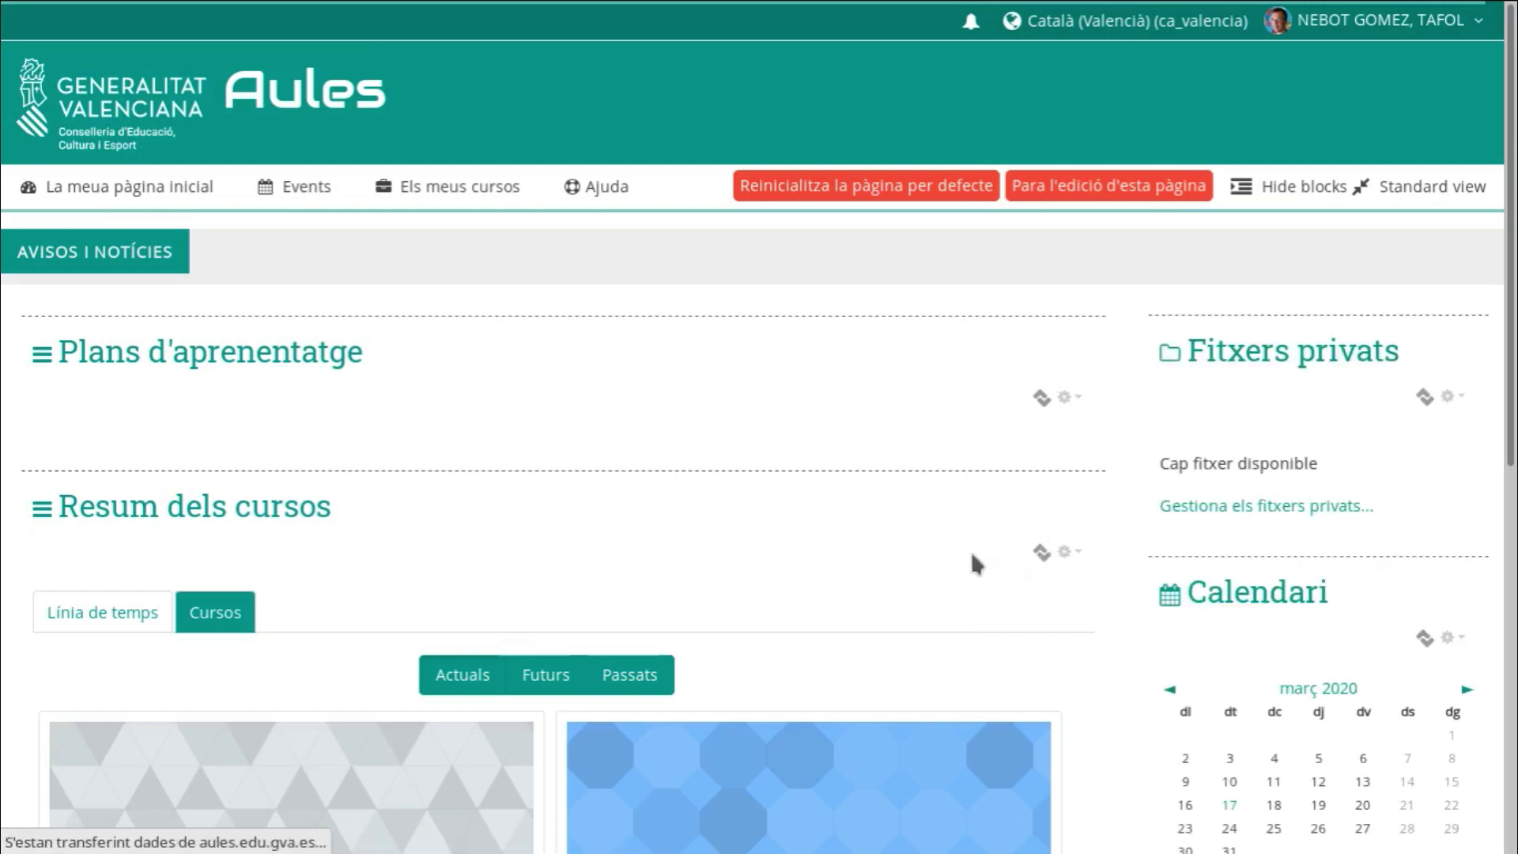
scroll(1028, 515, "down", 2)
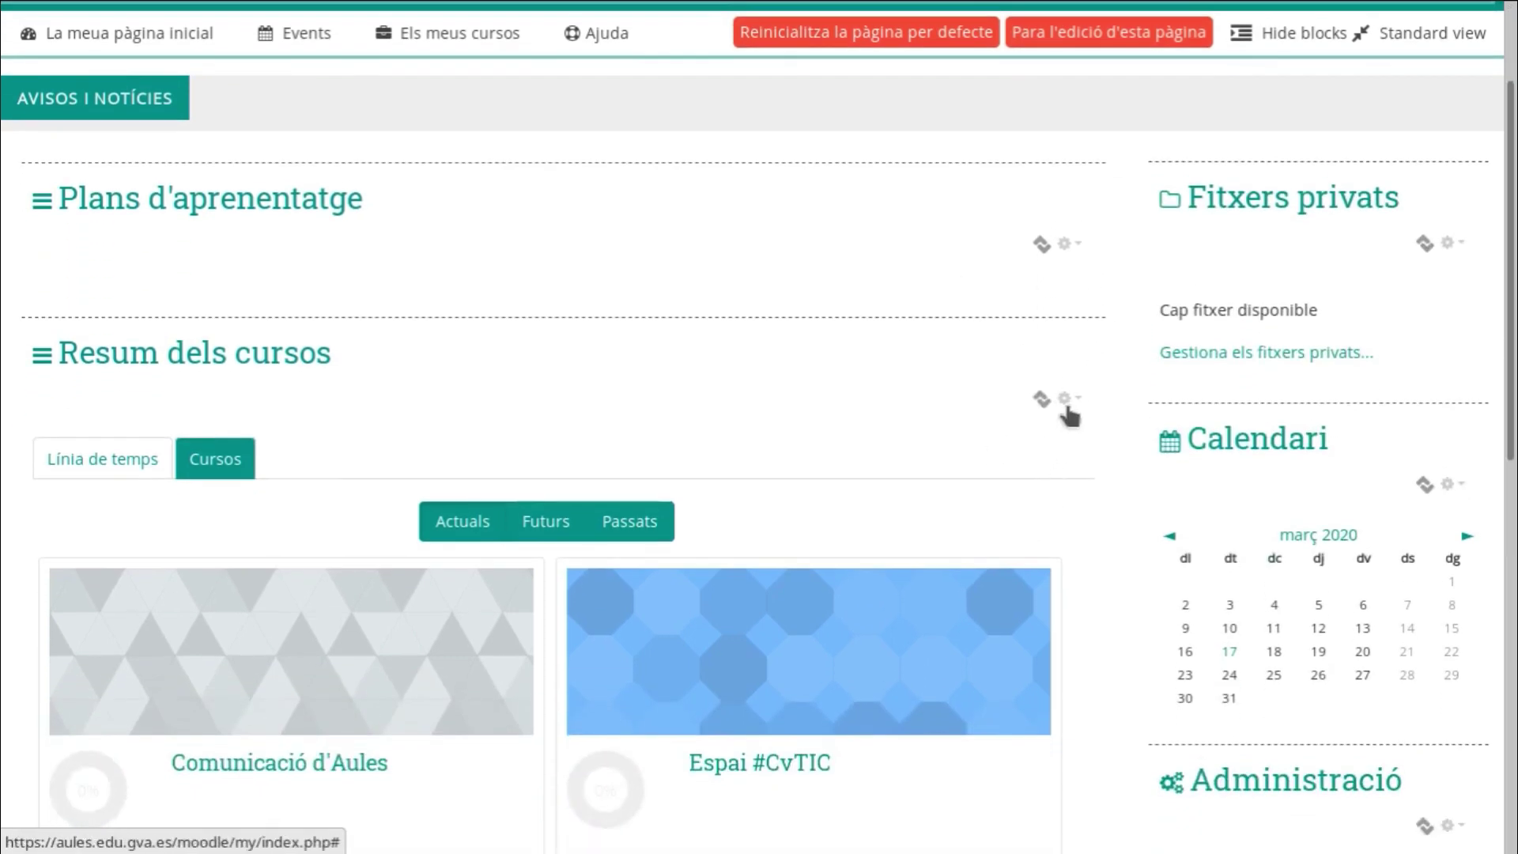
scroll(1117, 410, "up", 1)
scroll(1115, 419, "up", 1)
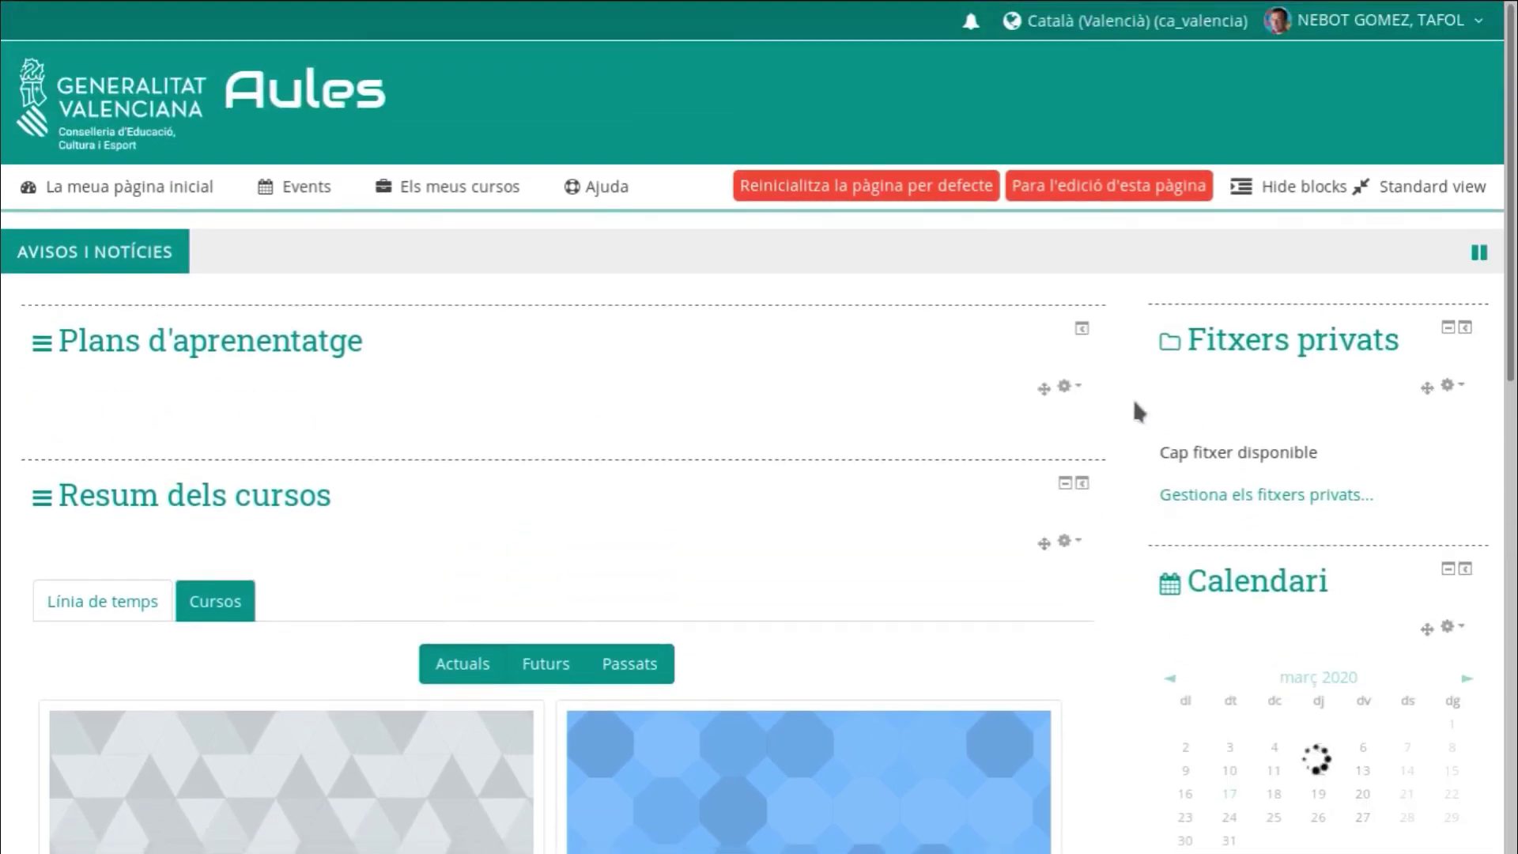
scroll(1096, 419, "down", 3)
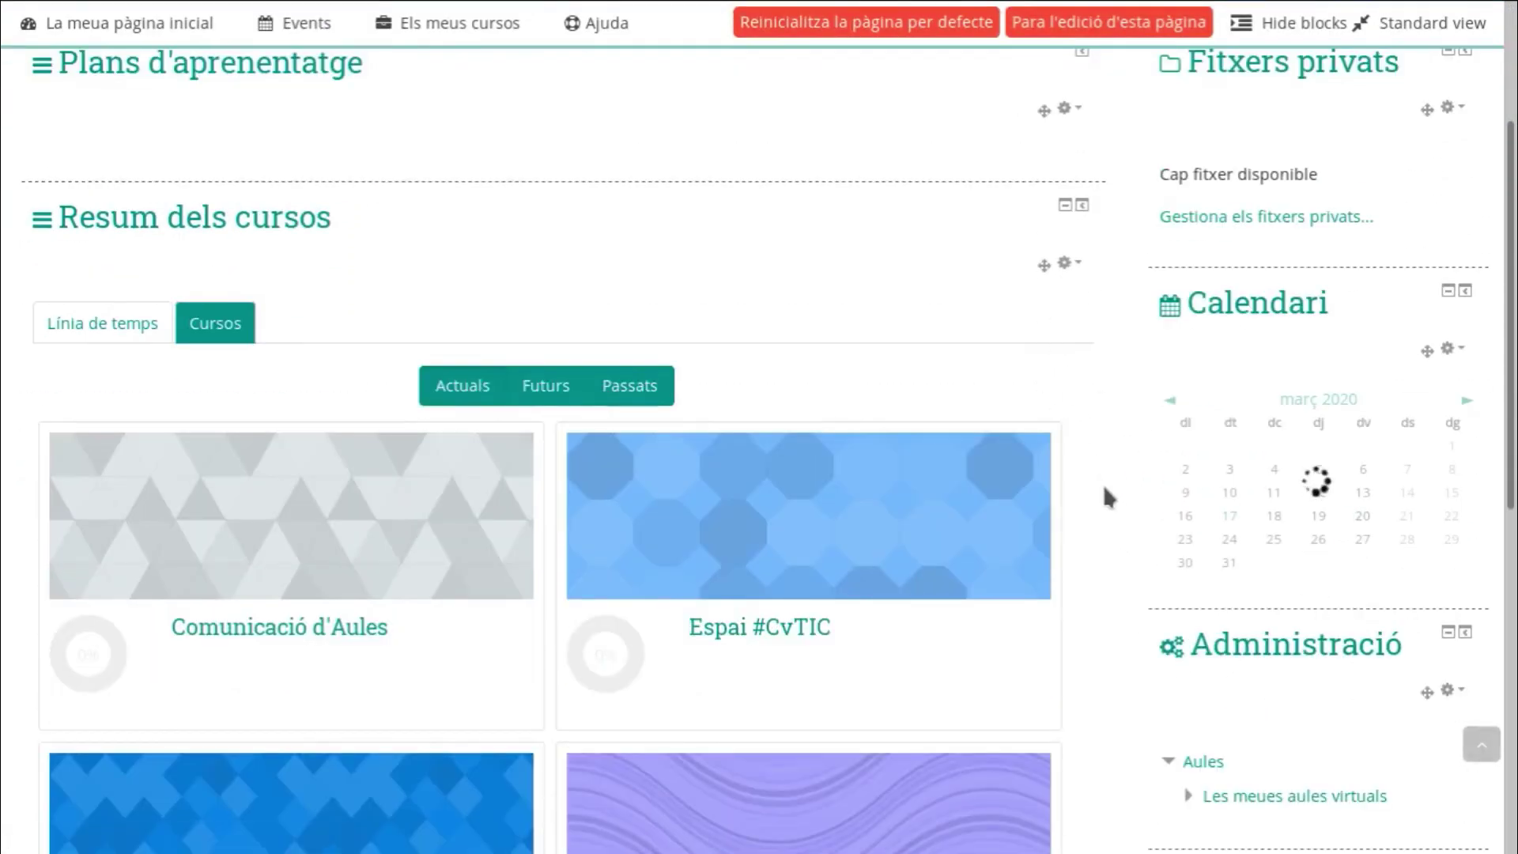
scroll(1104, 486, "down", 5)
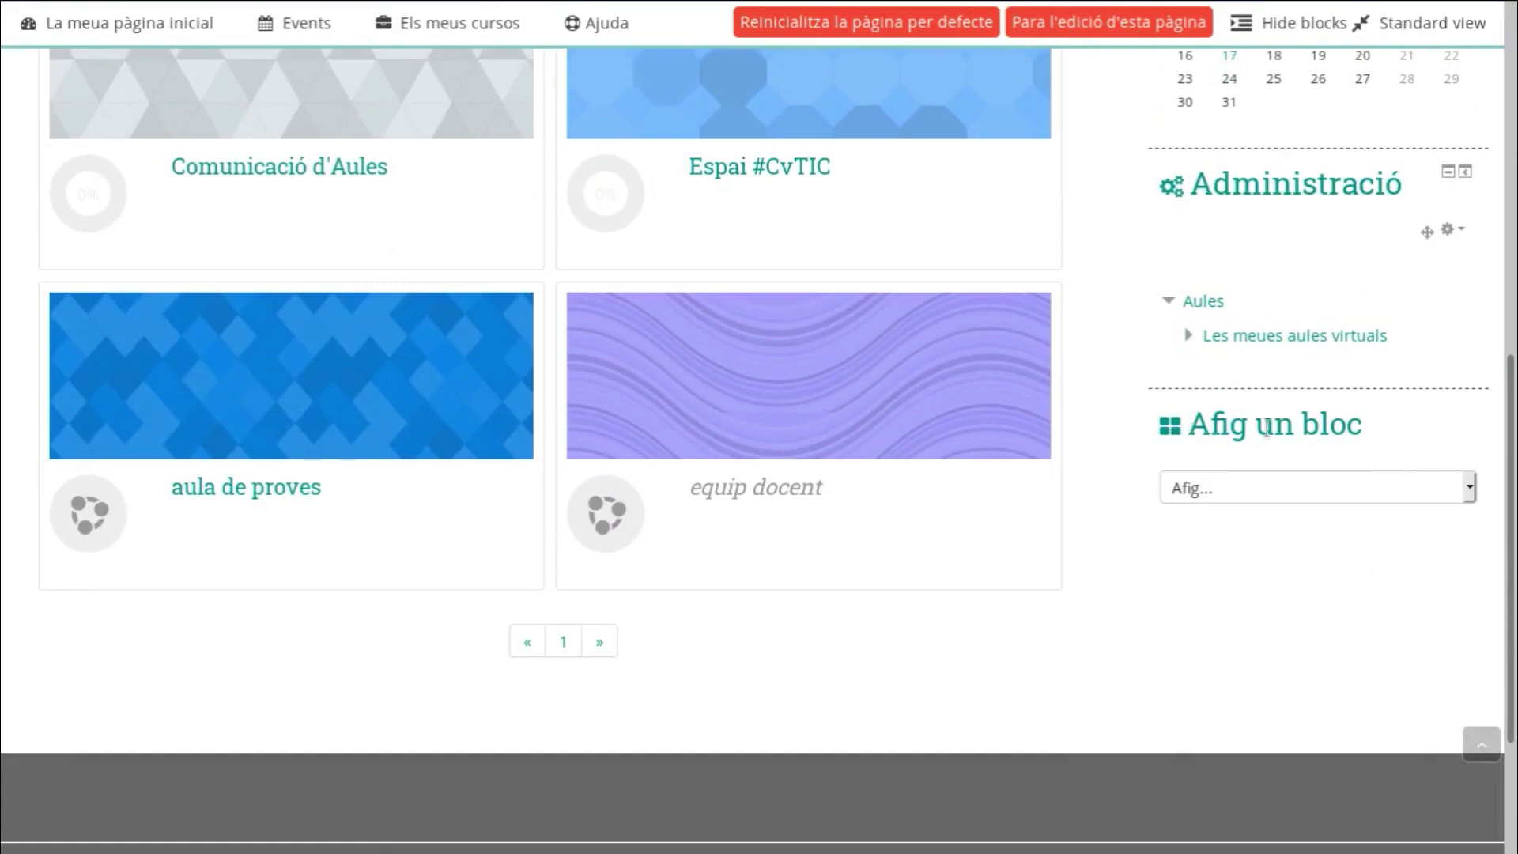
left_click(1470, 489)
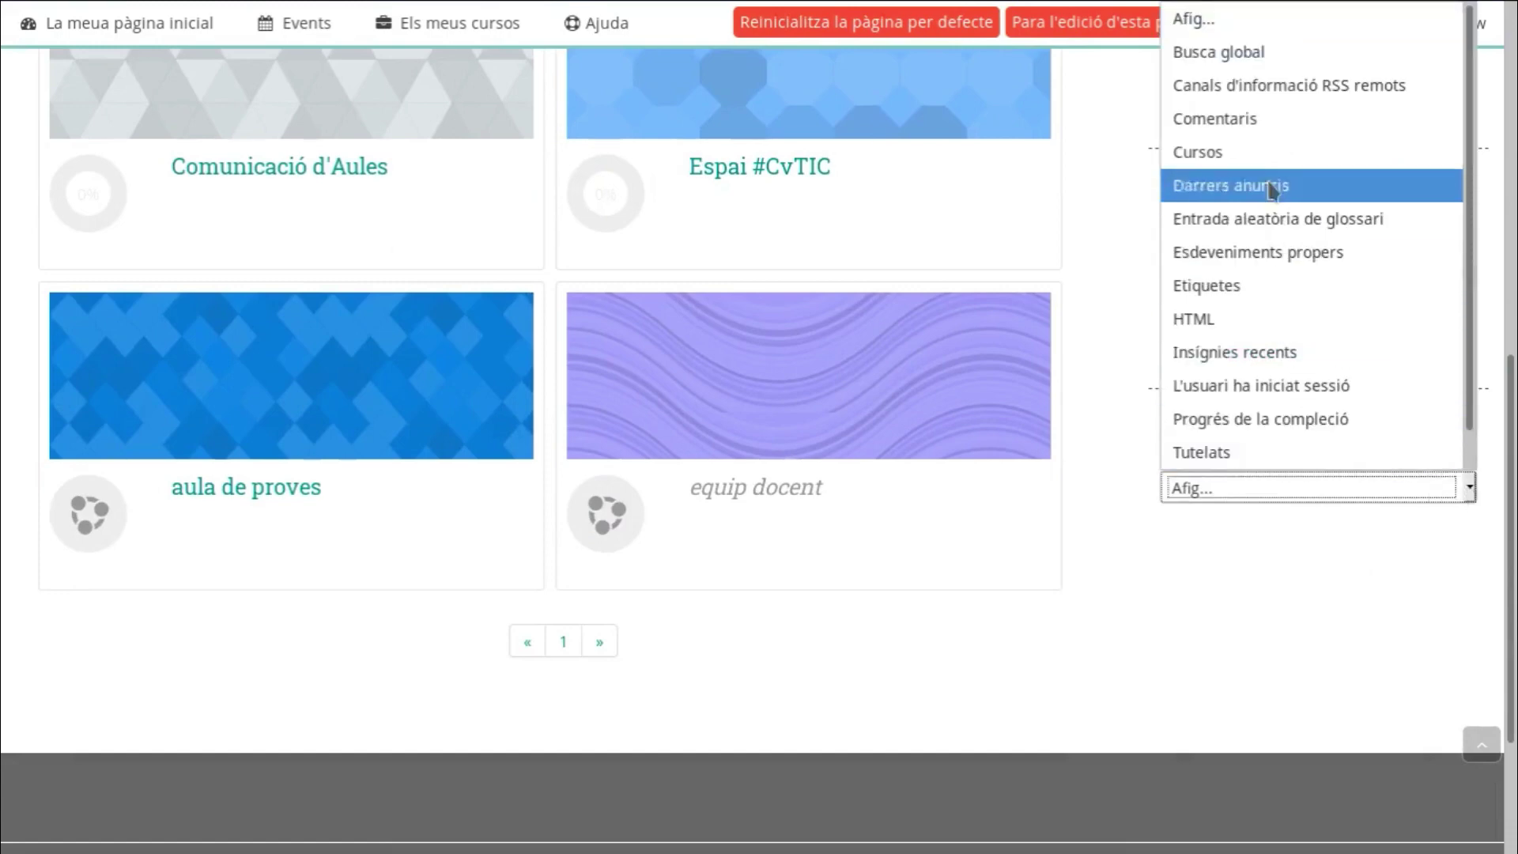
left_click(1227, 153)
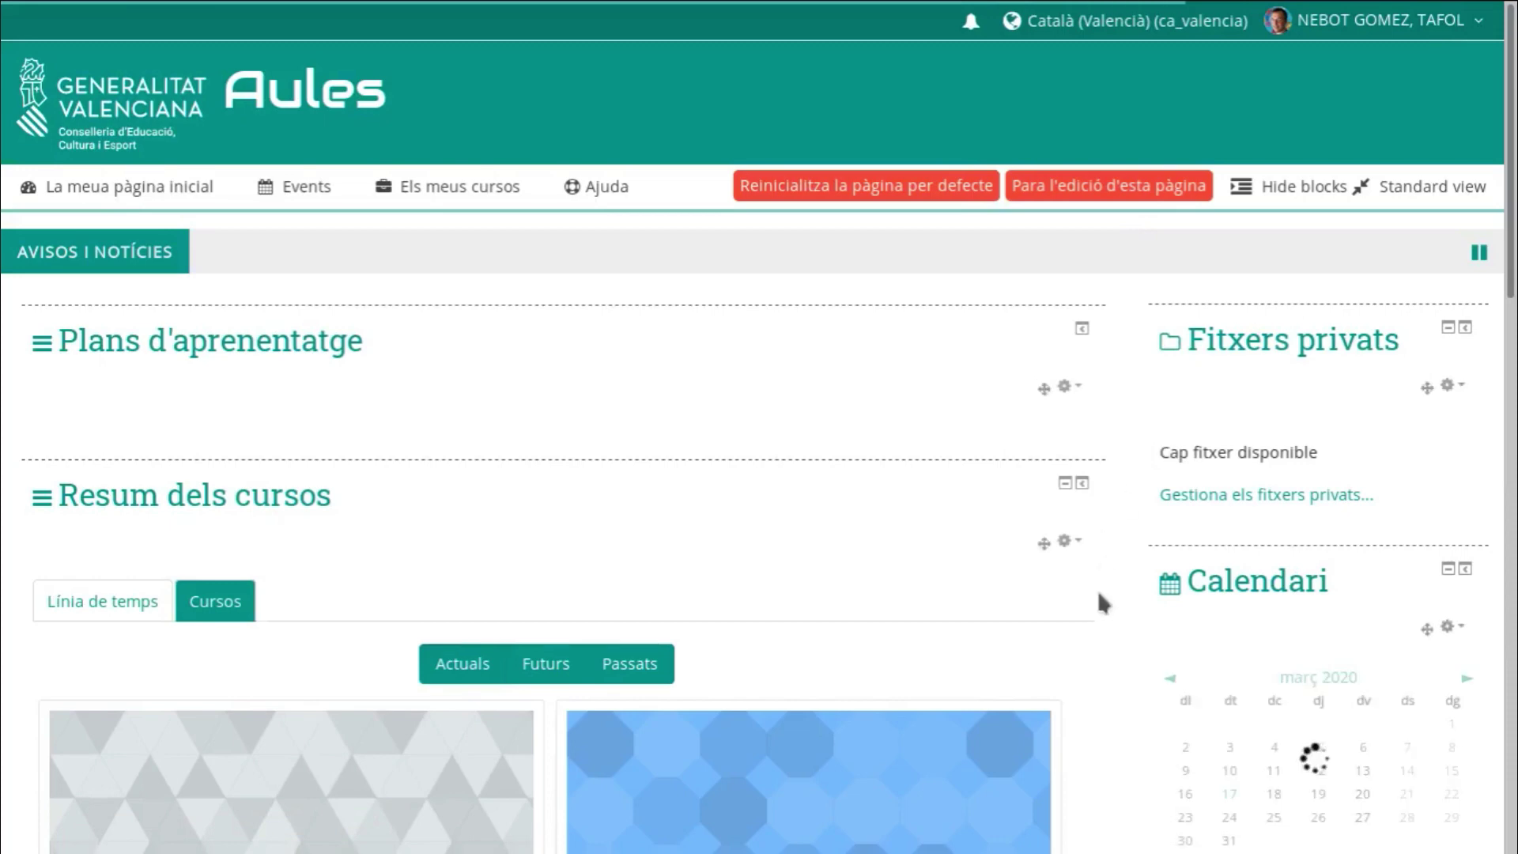
Move the Els meus cursos block up past Administració and Calendari, directly below Fitxers privats
scroll(1102, 600, "down", 12)
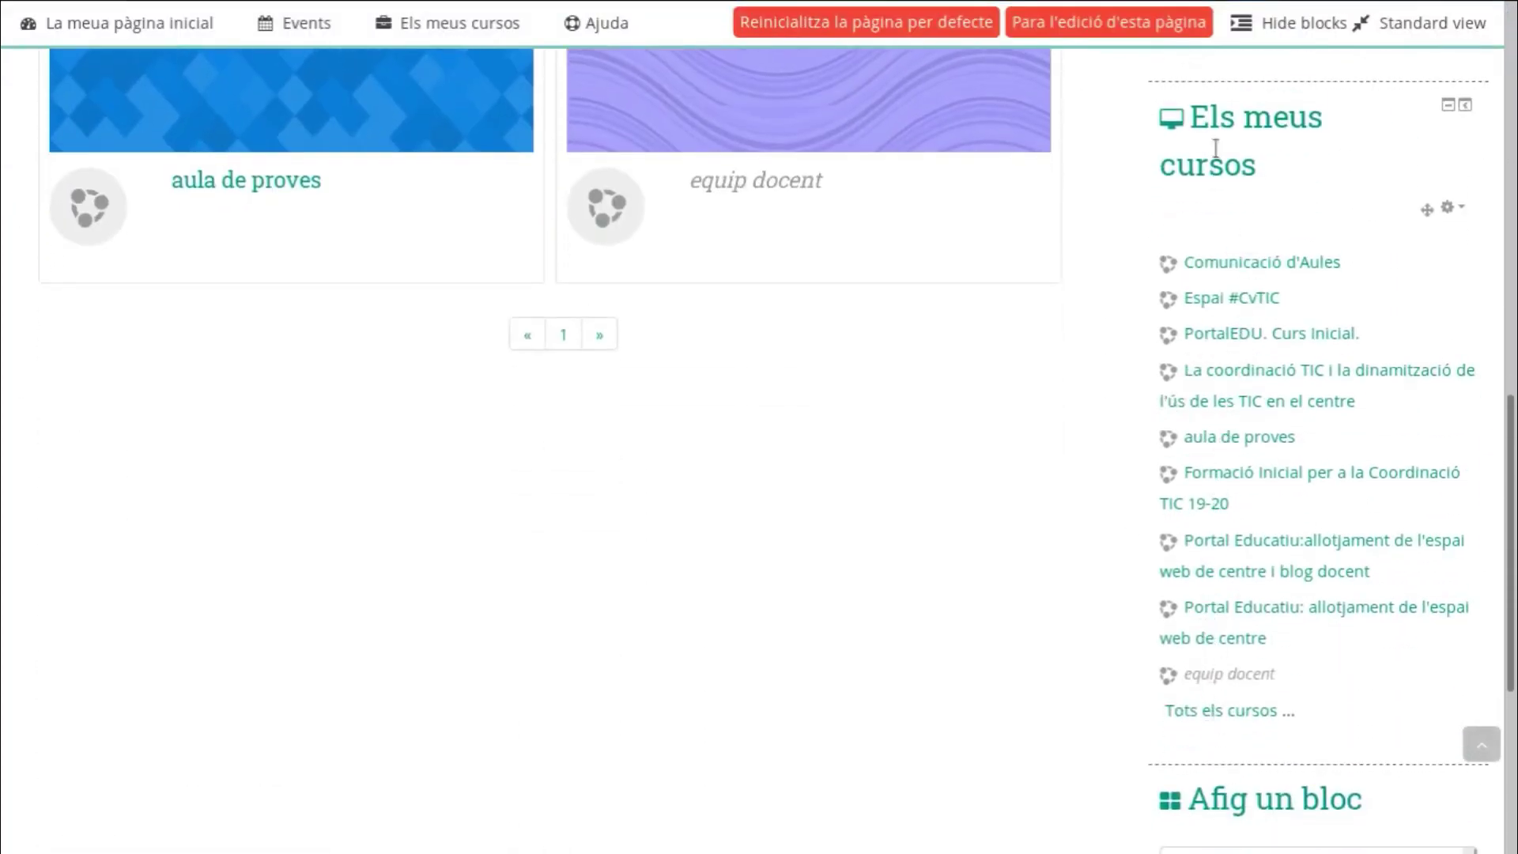
scroll(1115, 404, "up", 3)
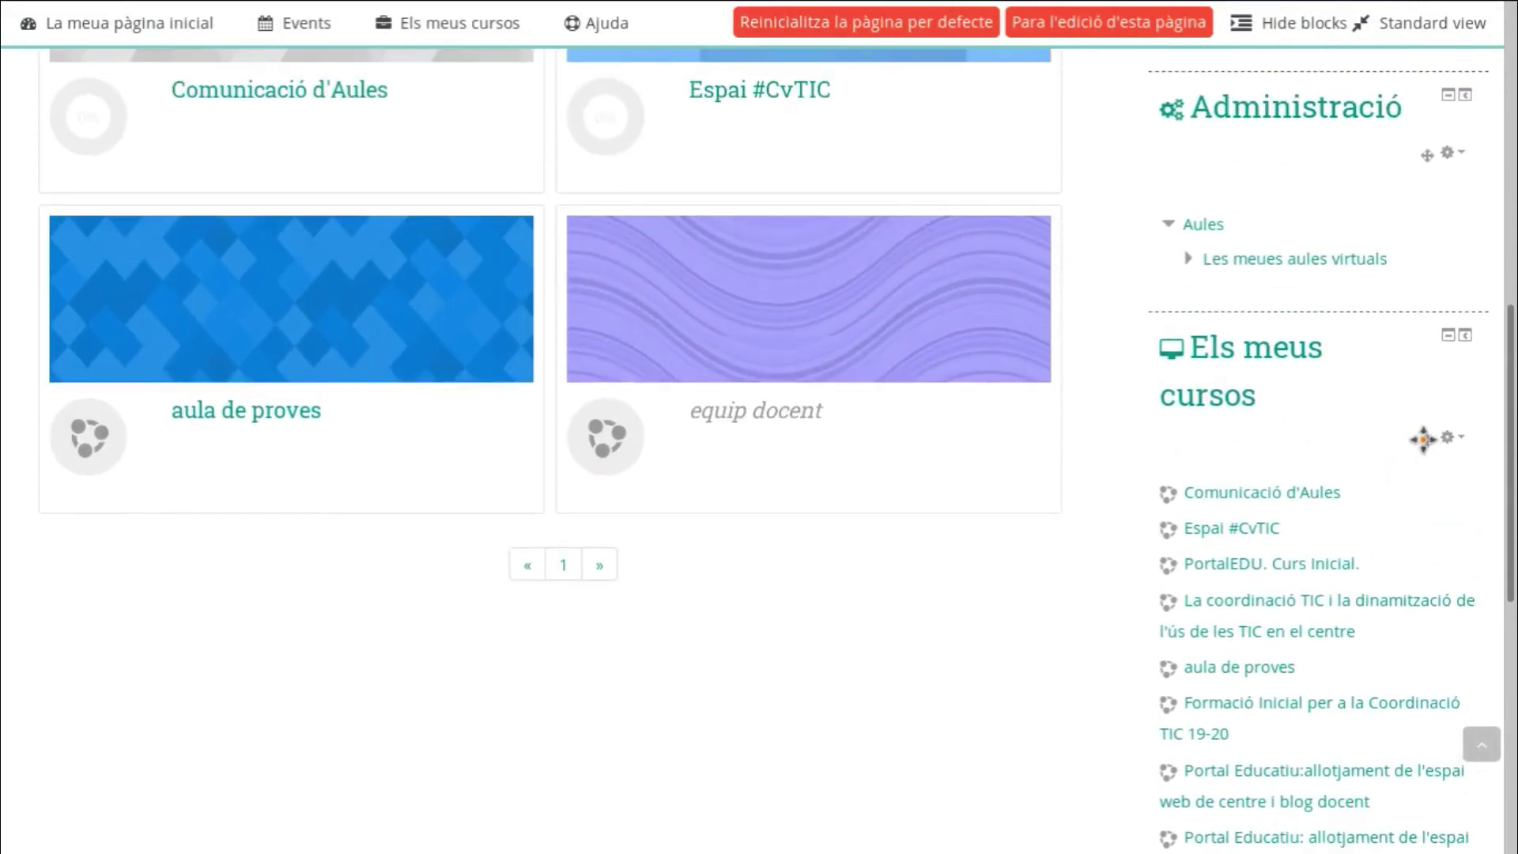
left_click_drag(1426, 438, 1316, 70)
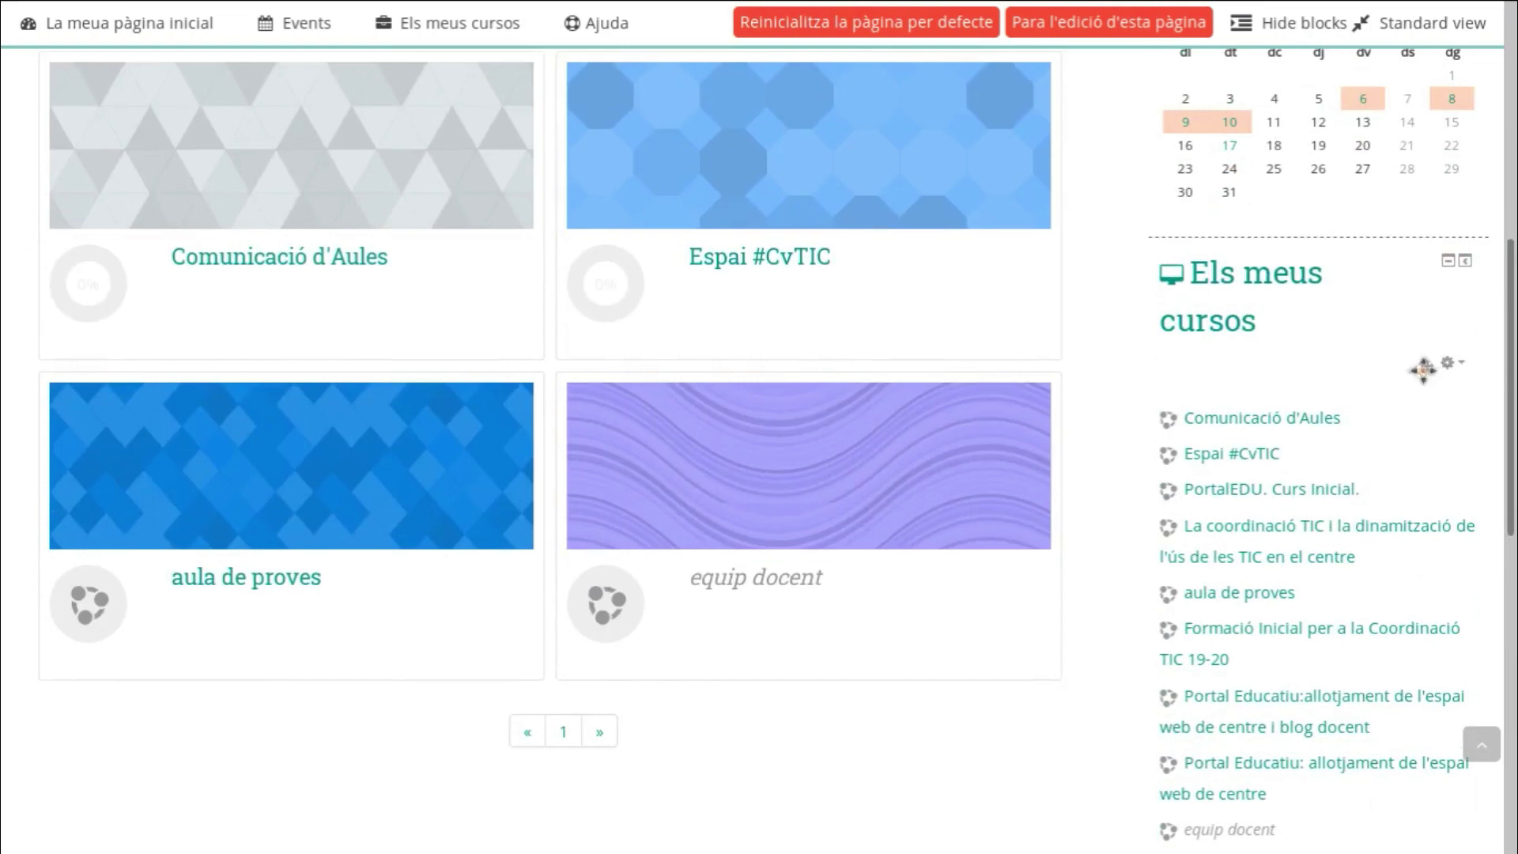
left_click_drag(1423, 365, 1305, 177)
scroll(1069, 431, "up", 5)
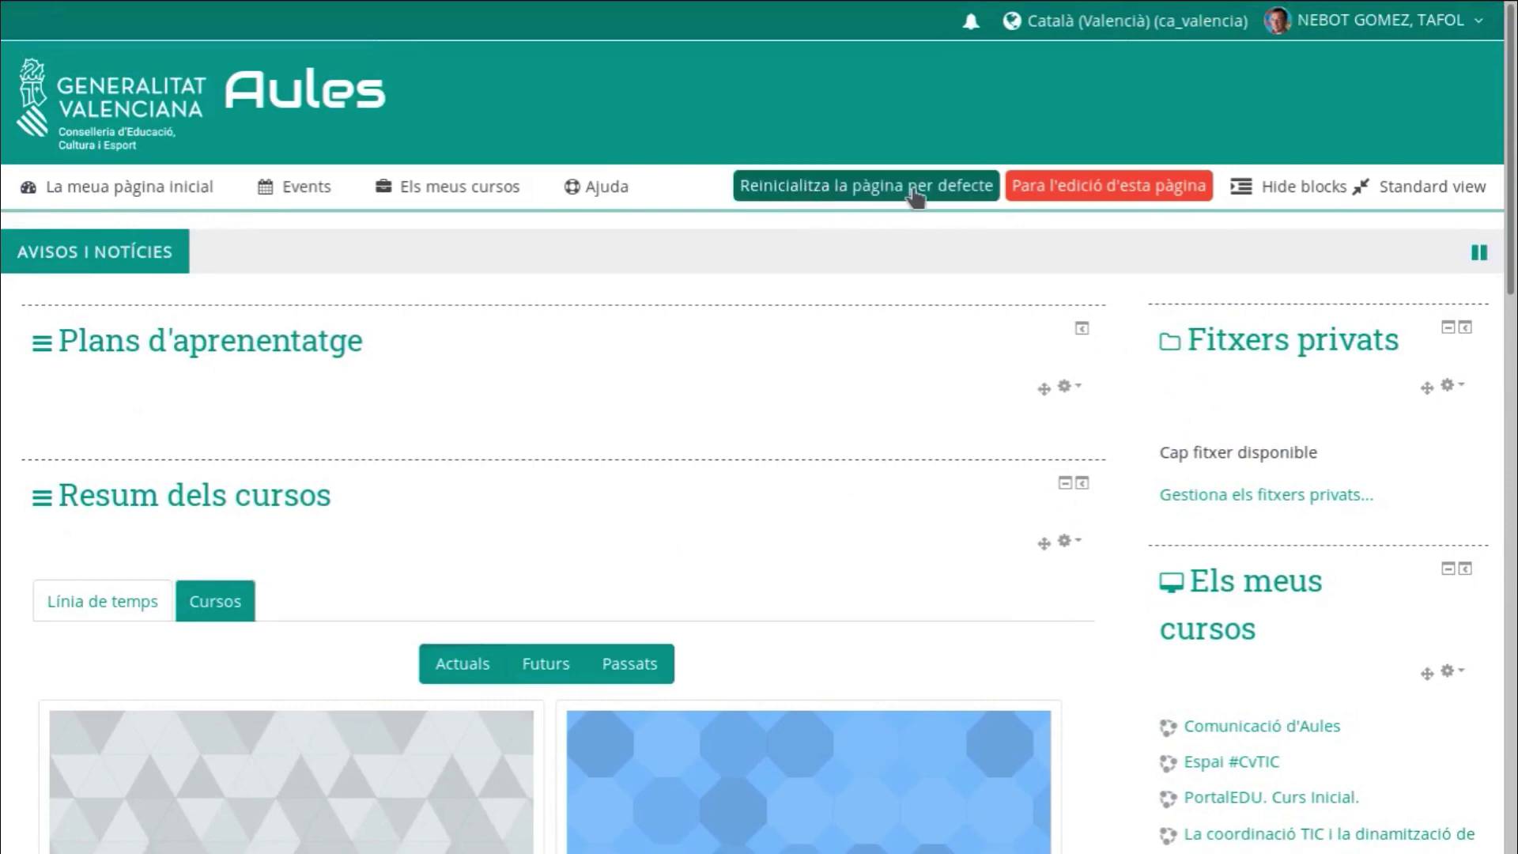
Place the Els meus cursos block above Fitxers privats and end the page editing
scroll(1112, 566, "down", 3)
scroll(1123, 552, "up", 3)
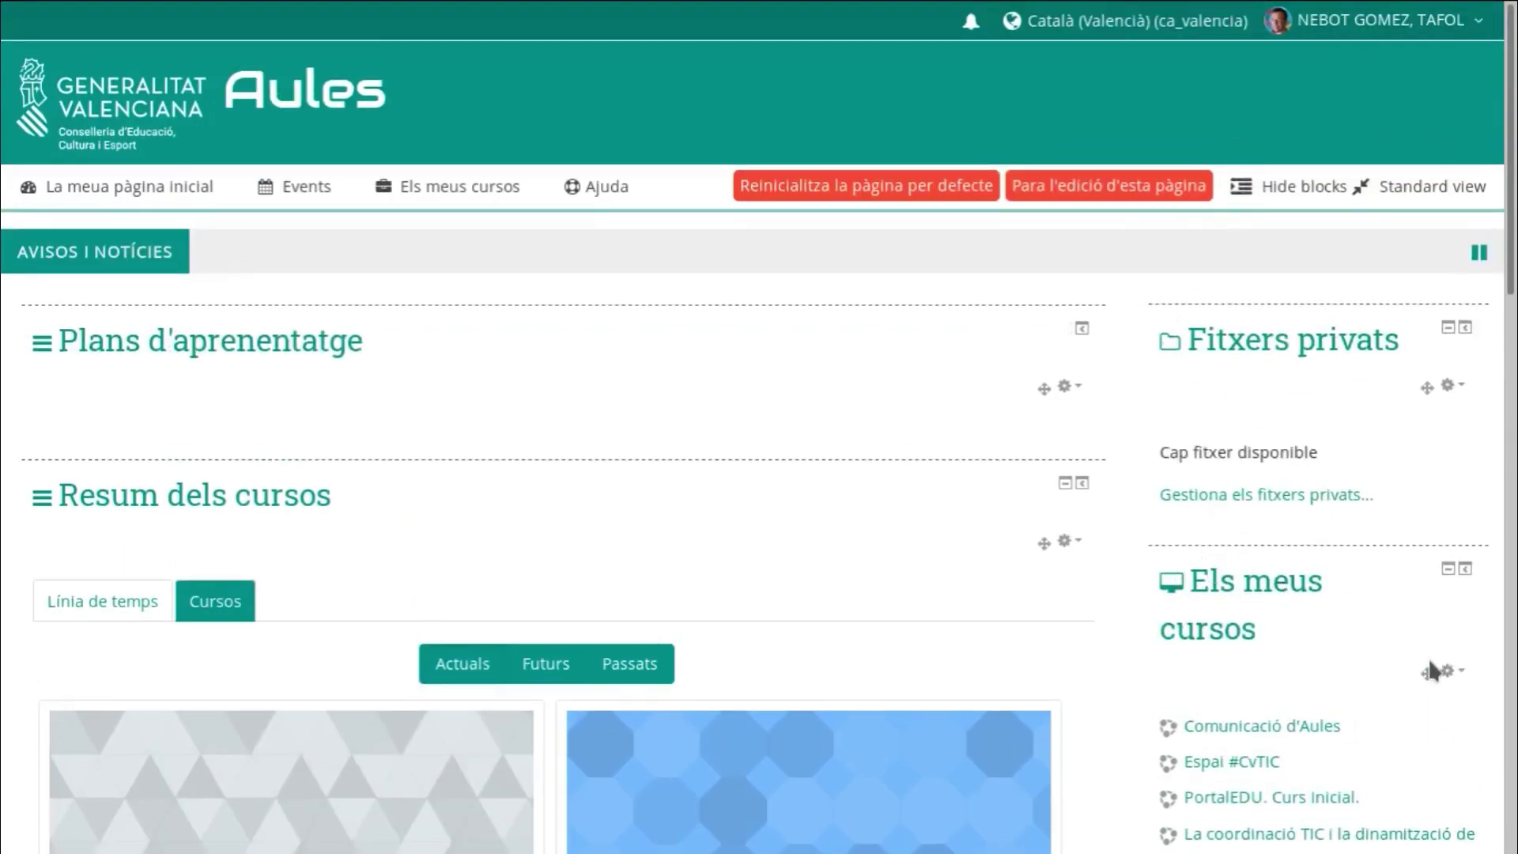
left_click_drag(1427, 673, 1432, 448)
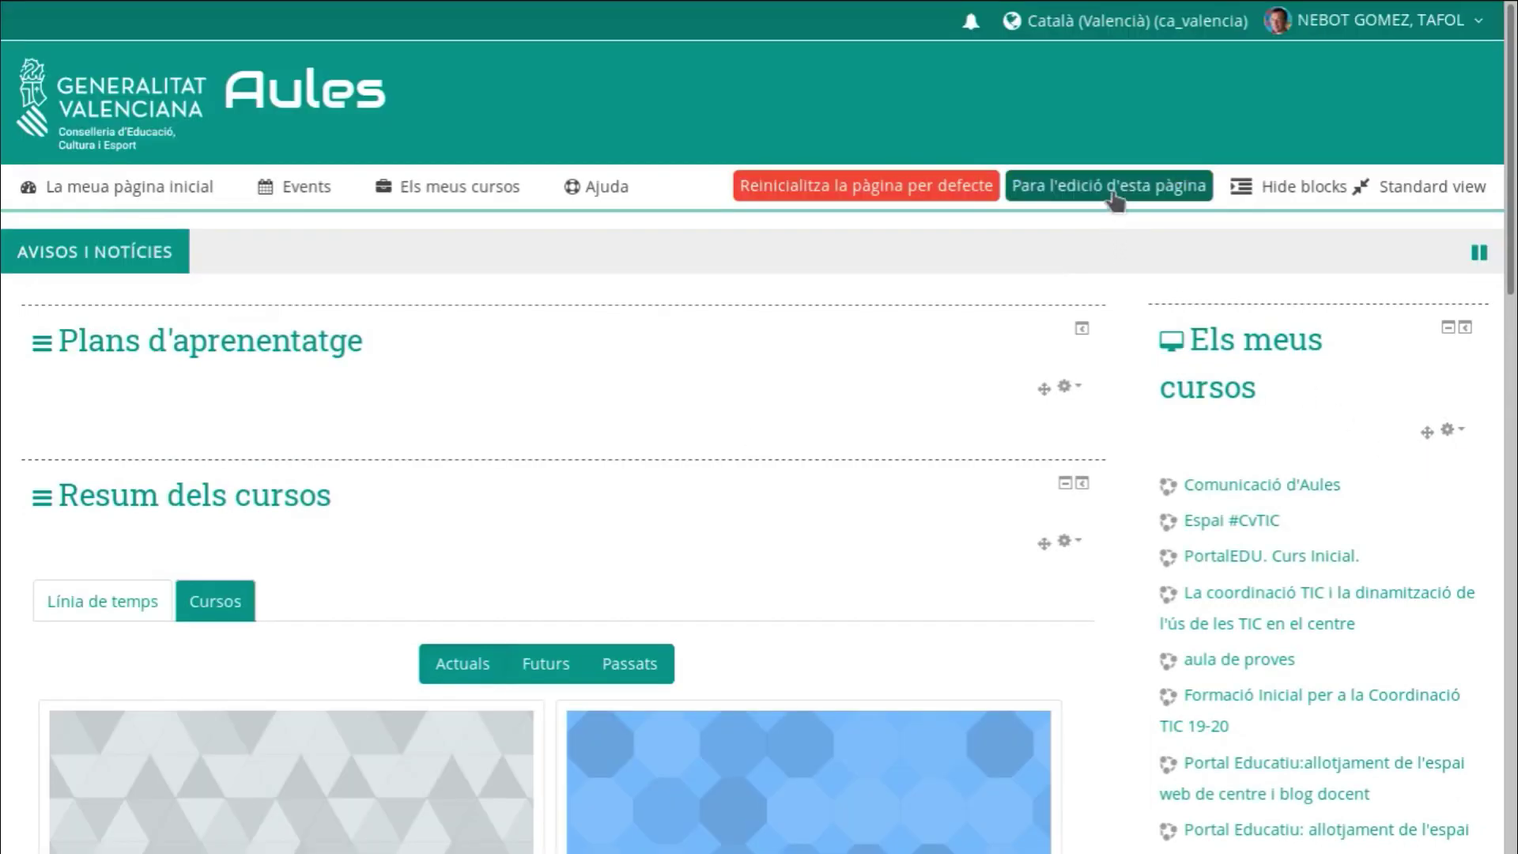
left_click(1113, 196)
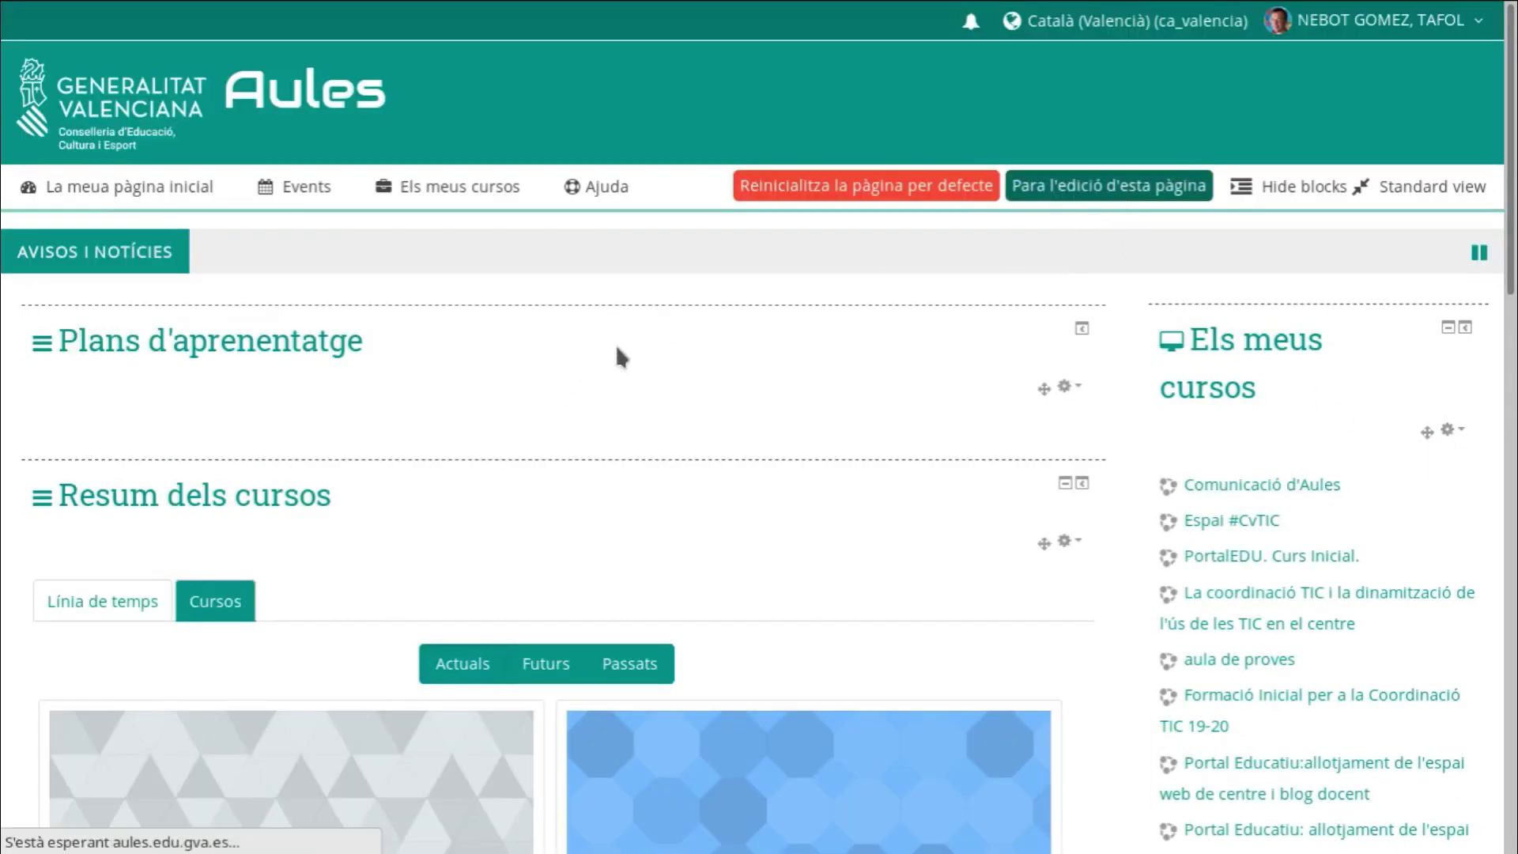